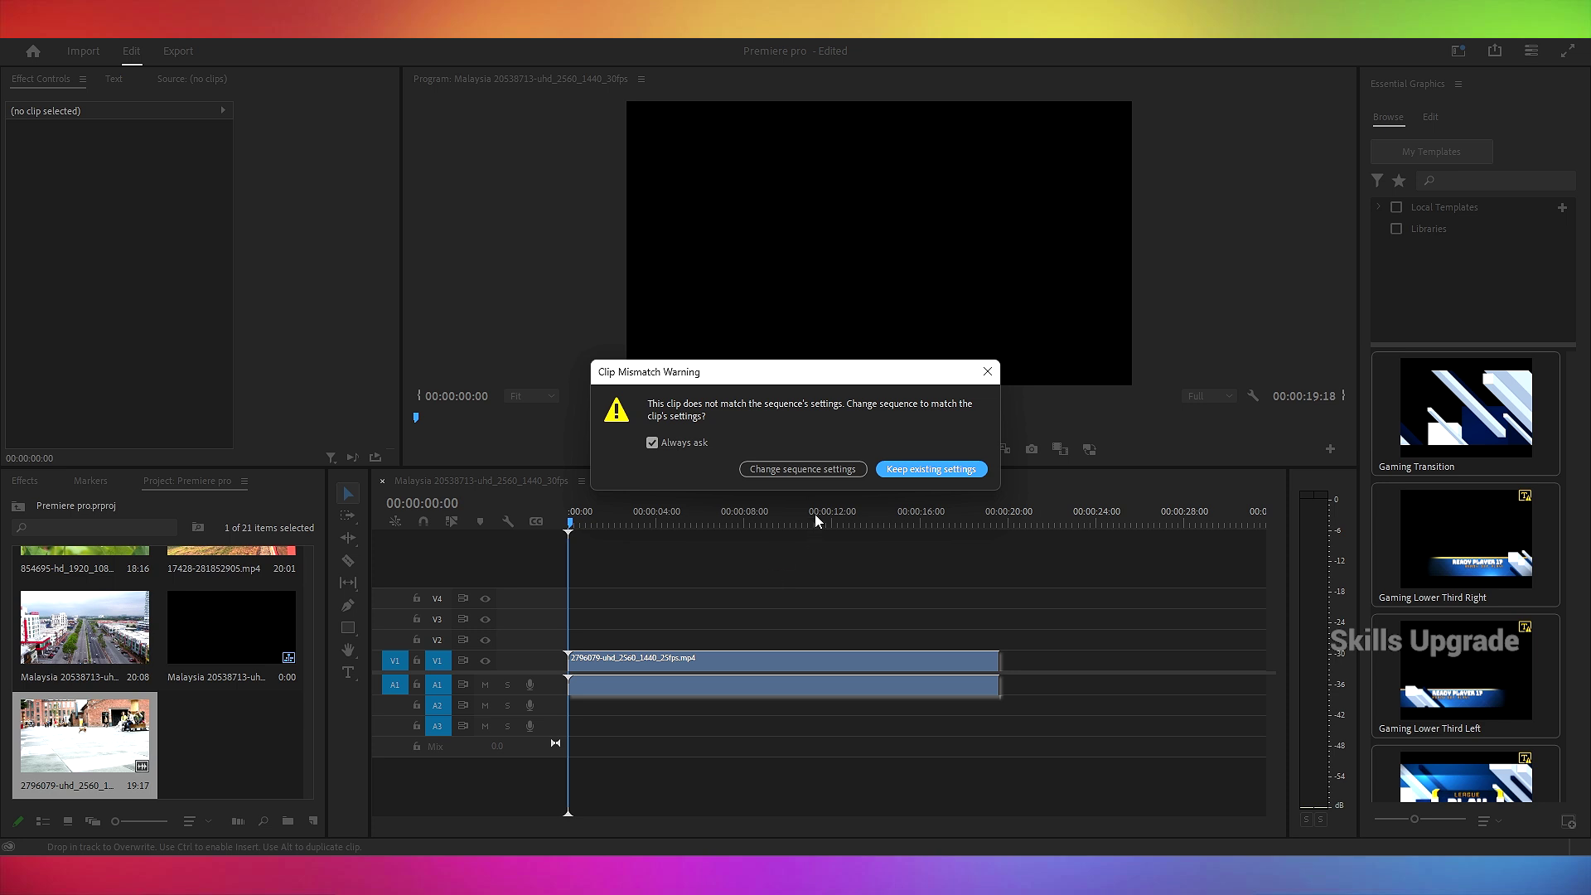
Step: Keep the existing sequence settings for the clip, and place a new 2560 × 1440 adjustment layer above it on V2
click(922, 469)
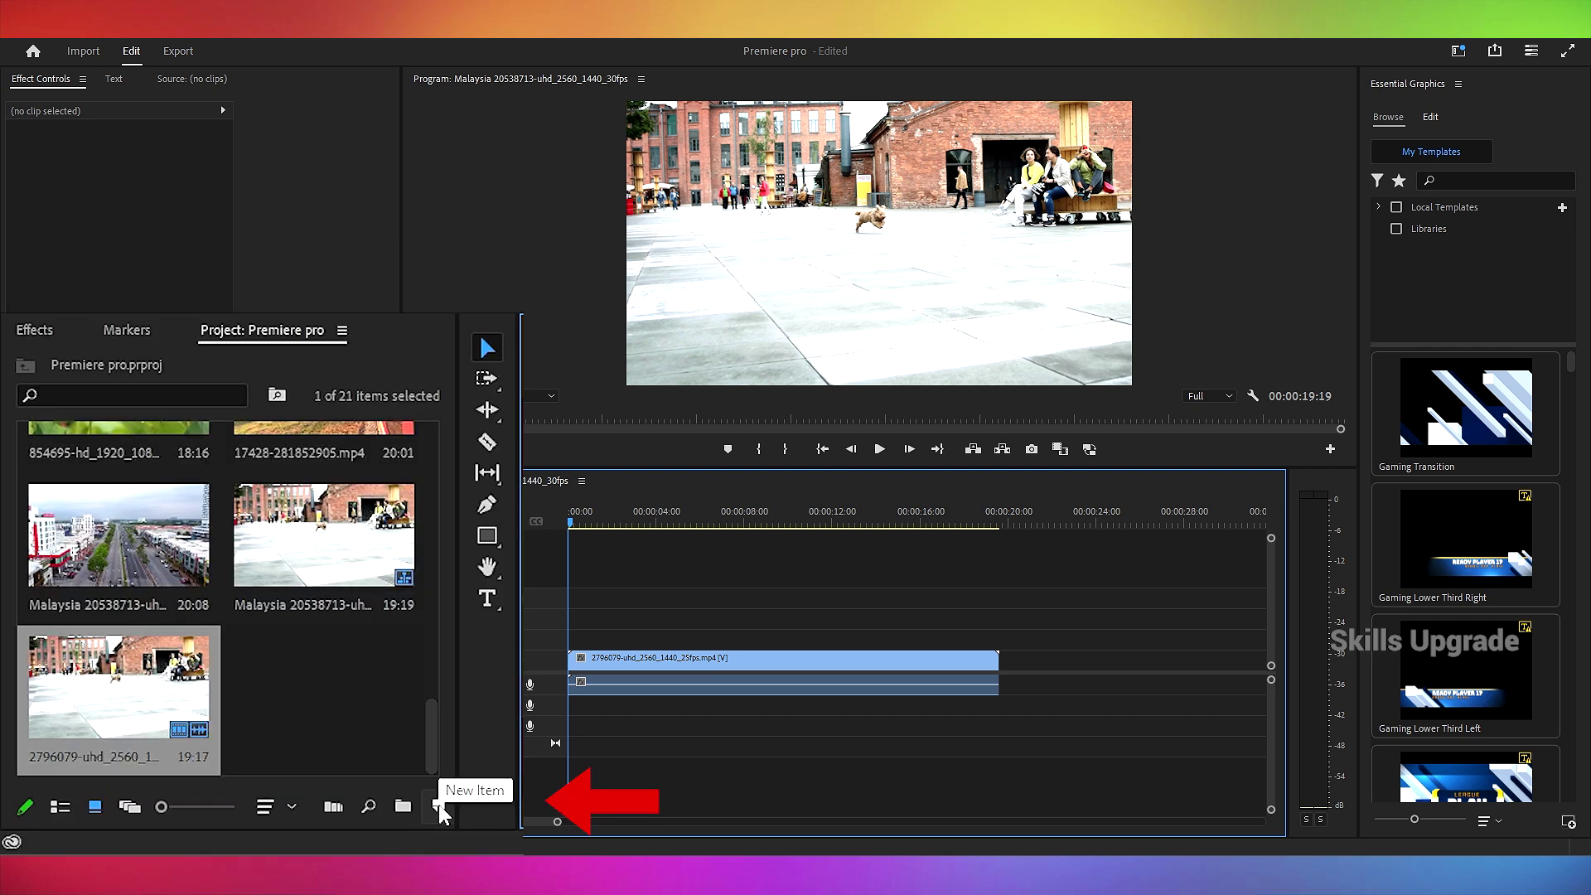
click(440, 808)
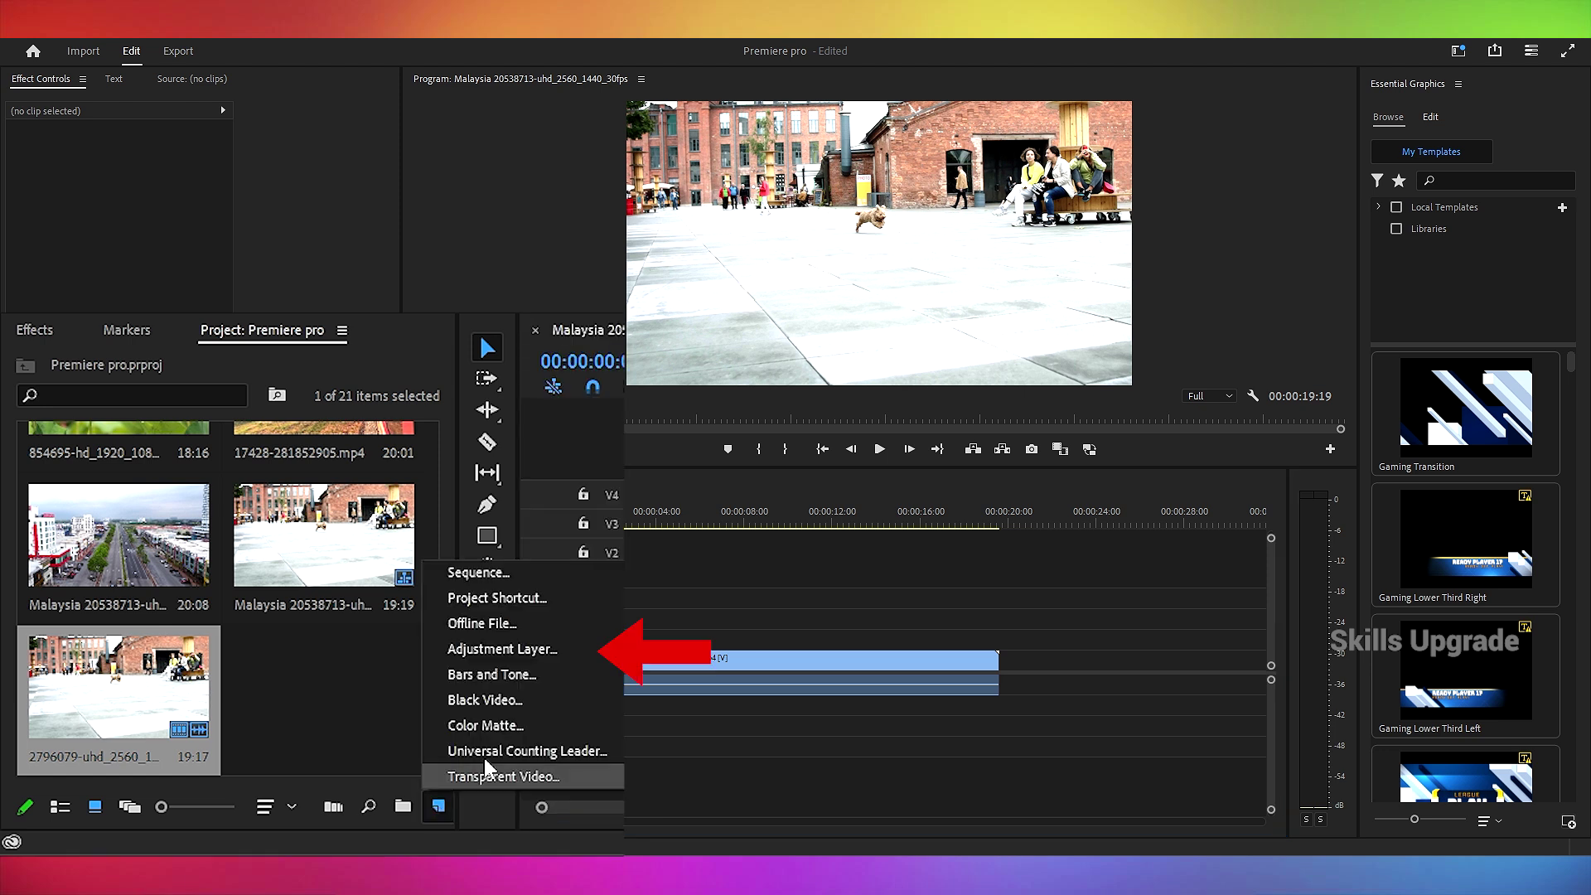
click(518, 653)
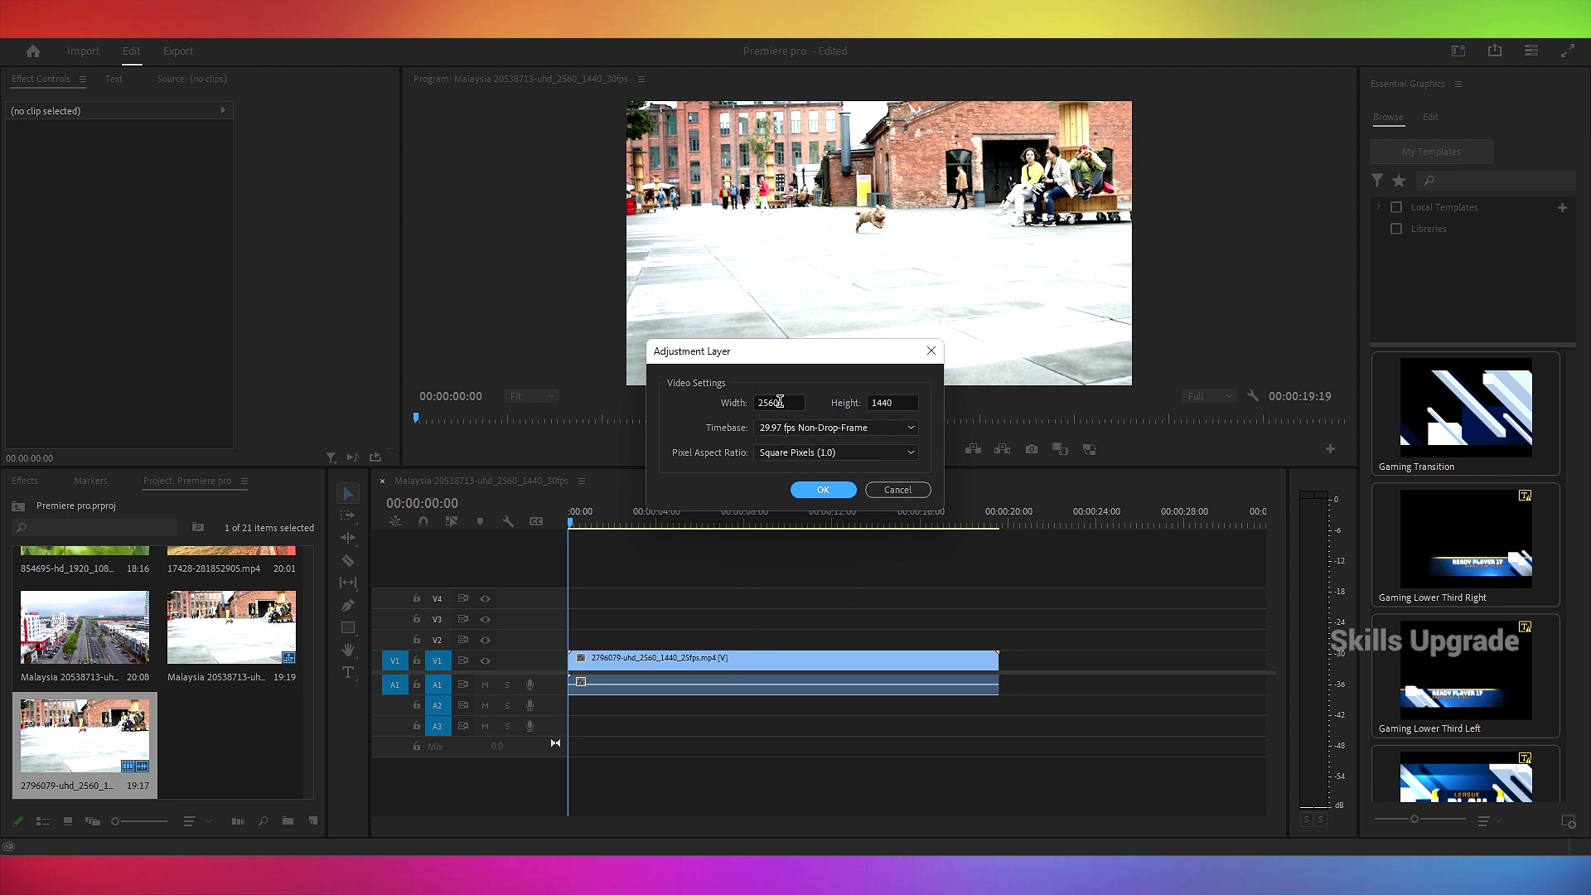
click(827, 489)
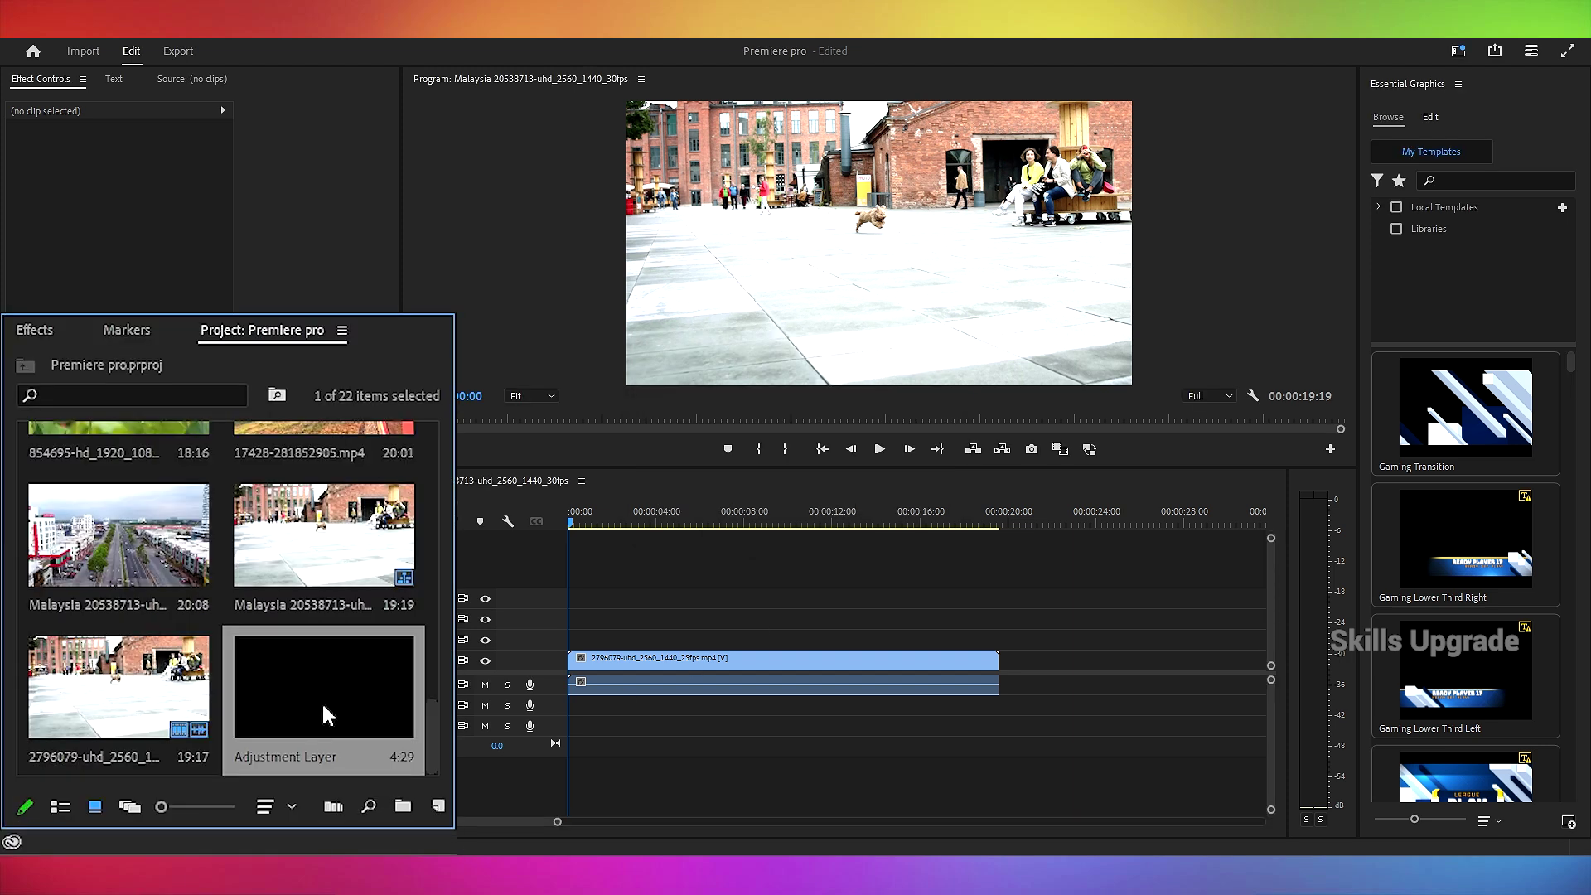
drag(327, 714, 661, 651)
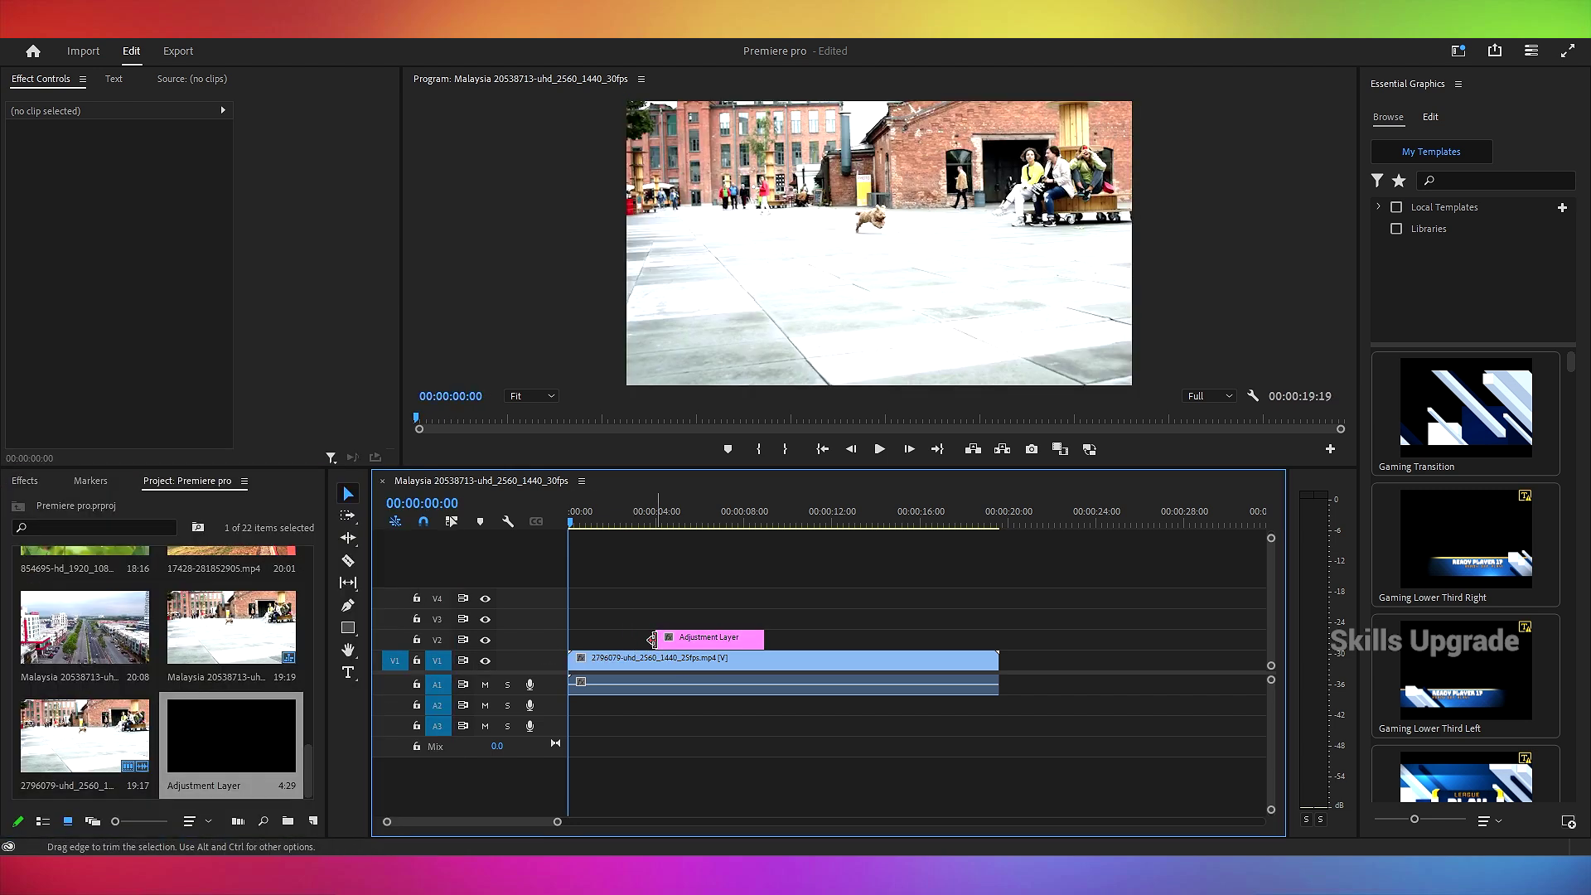
Step: Trim about 6 seconds off the clip's start, and shift the clip to the sequence start with the adjustment layer beginning about 1 second in
click(582, 524)
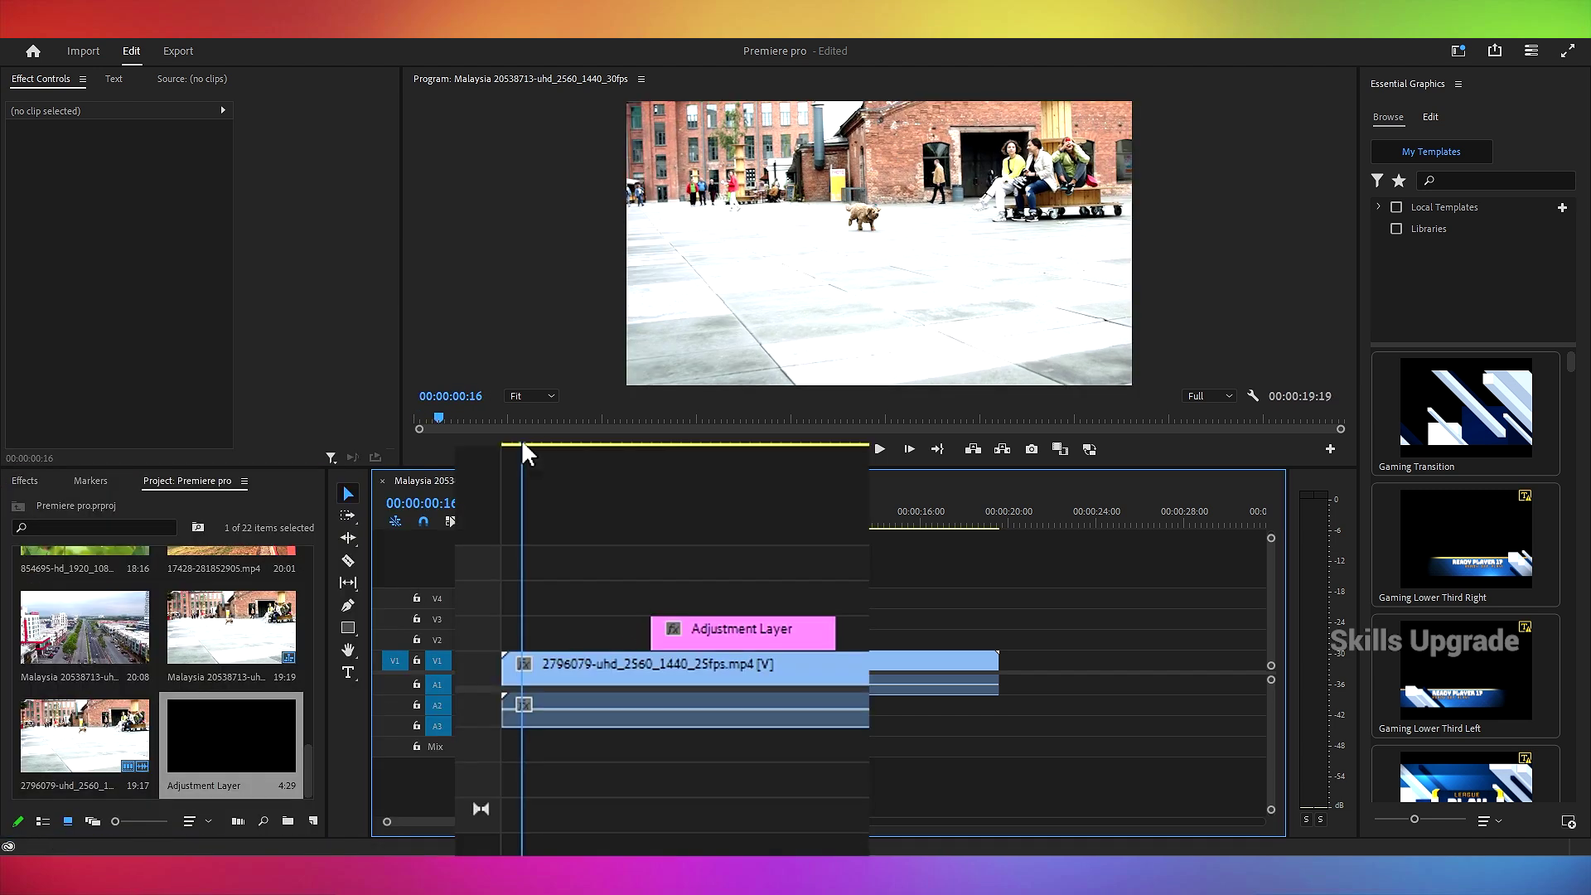
drag(522, 444, 760, 445)
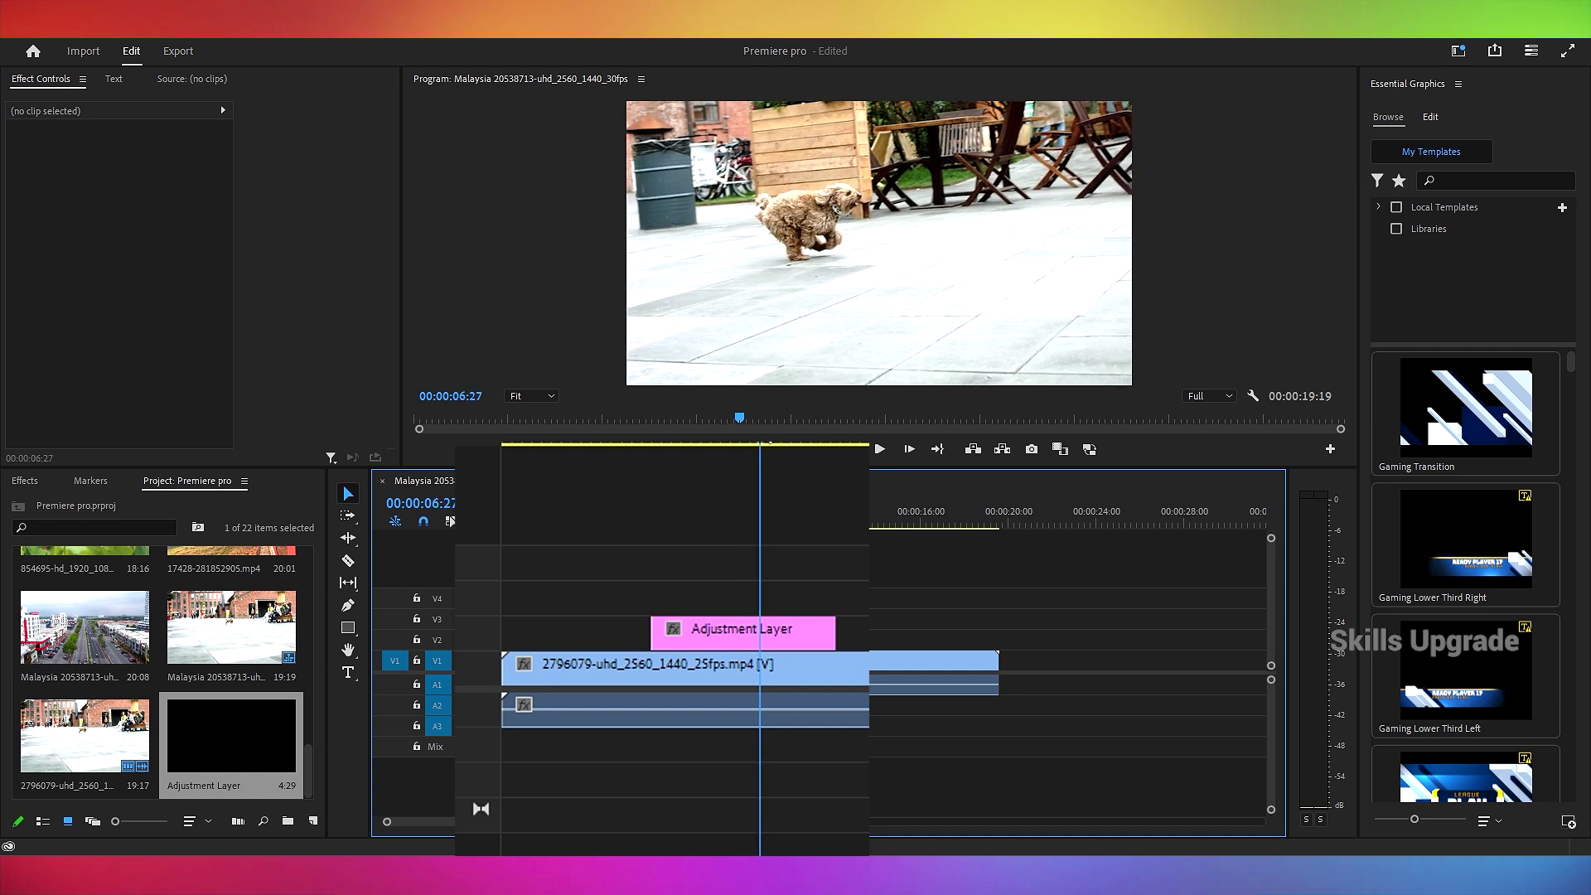
drag(713, 639, 823, 639)
drag(620, 596, 579, 746)
drag(514, 674, 737, 668)
drag(712, 590, 569, 684)
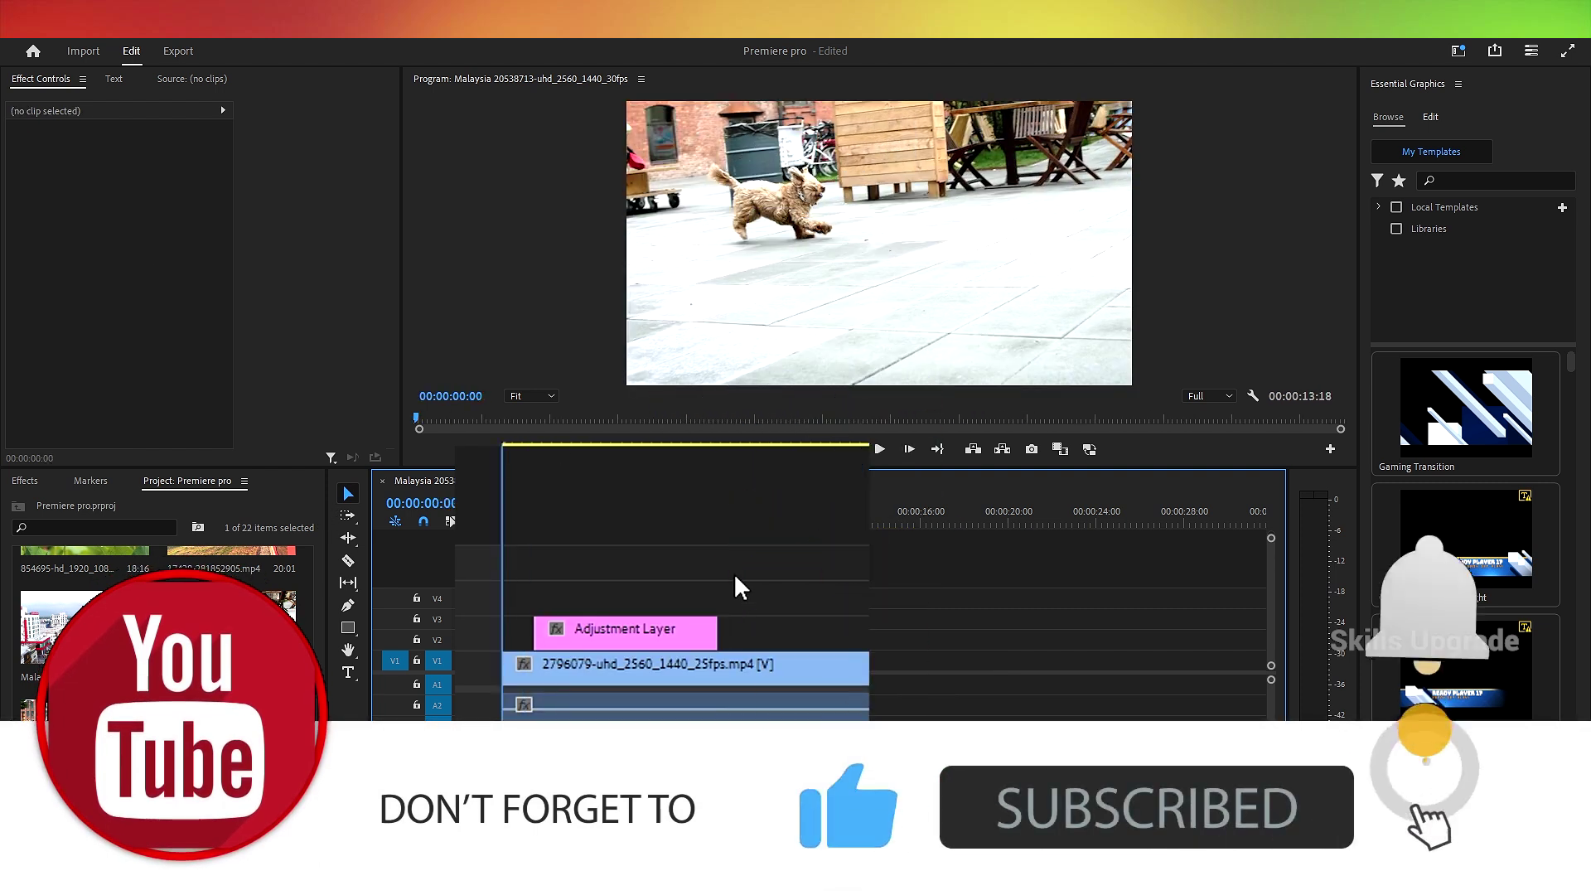
Step: Play through the shortened sequence and trim the clip's end to 00:00:07:08
key(space)
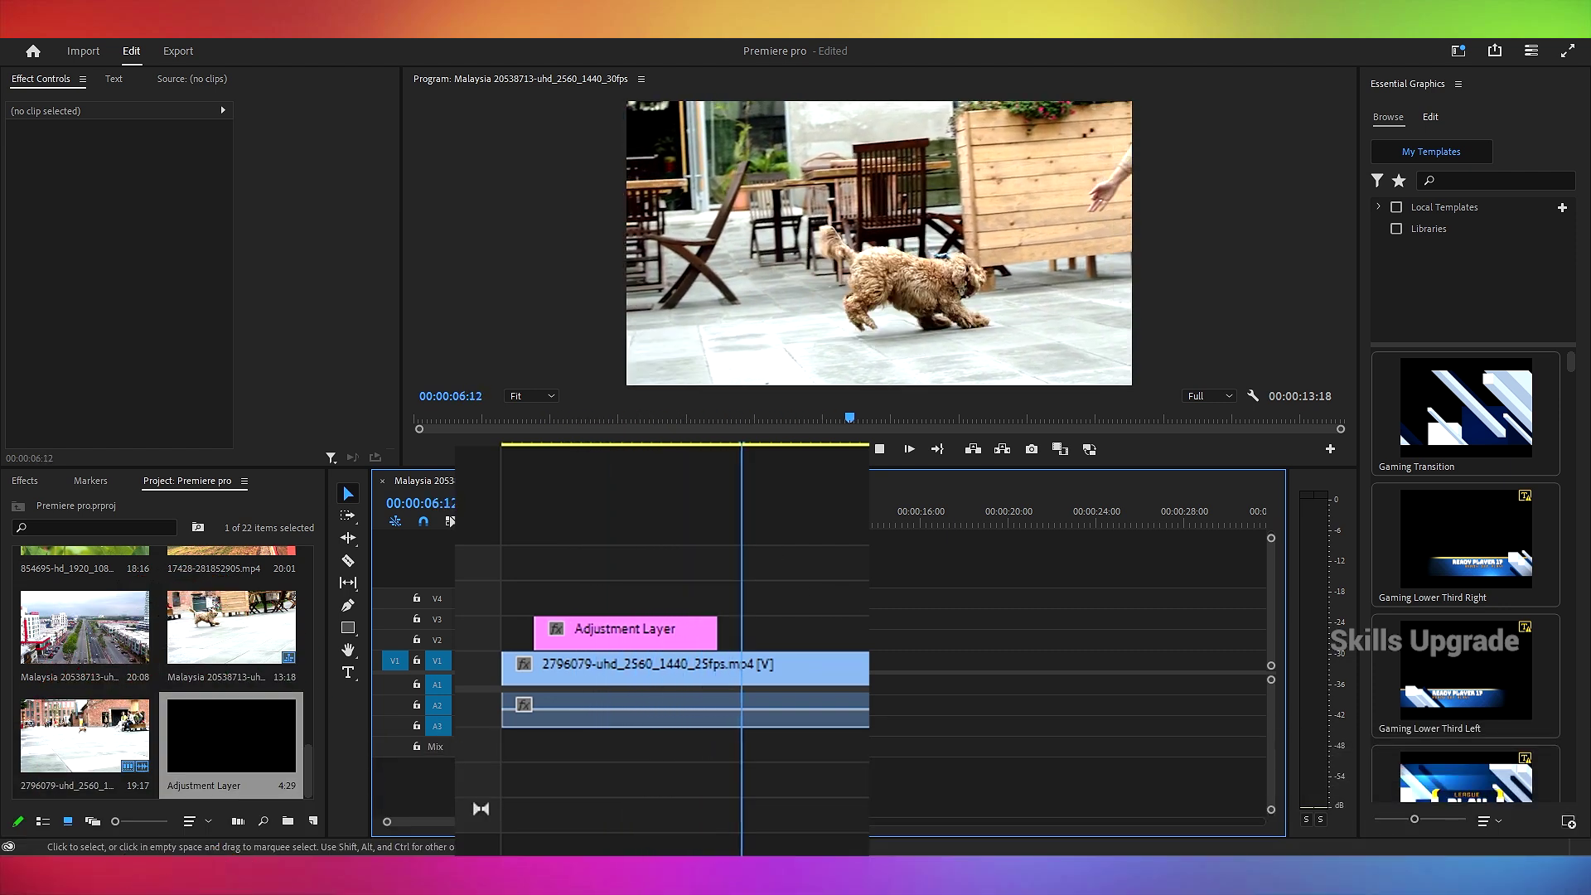
key(space)
click(857, 660)
drag(864, 676, 761, 693)
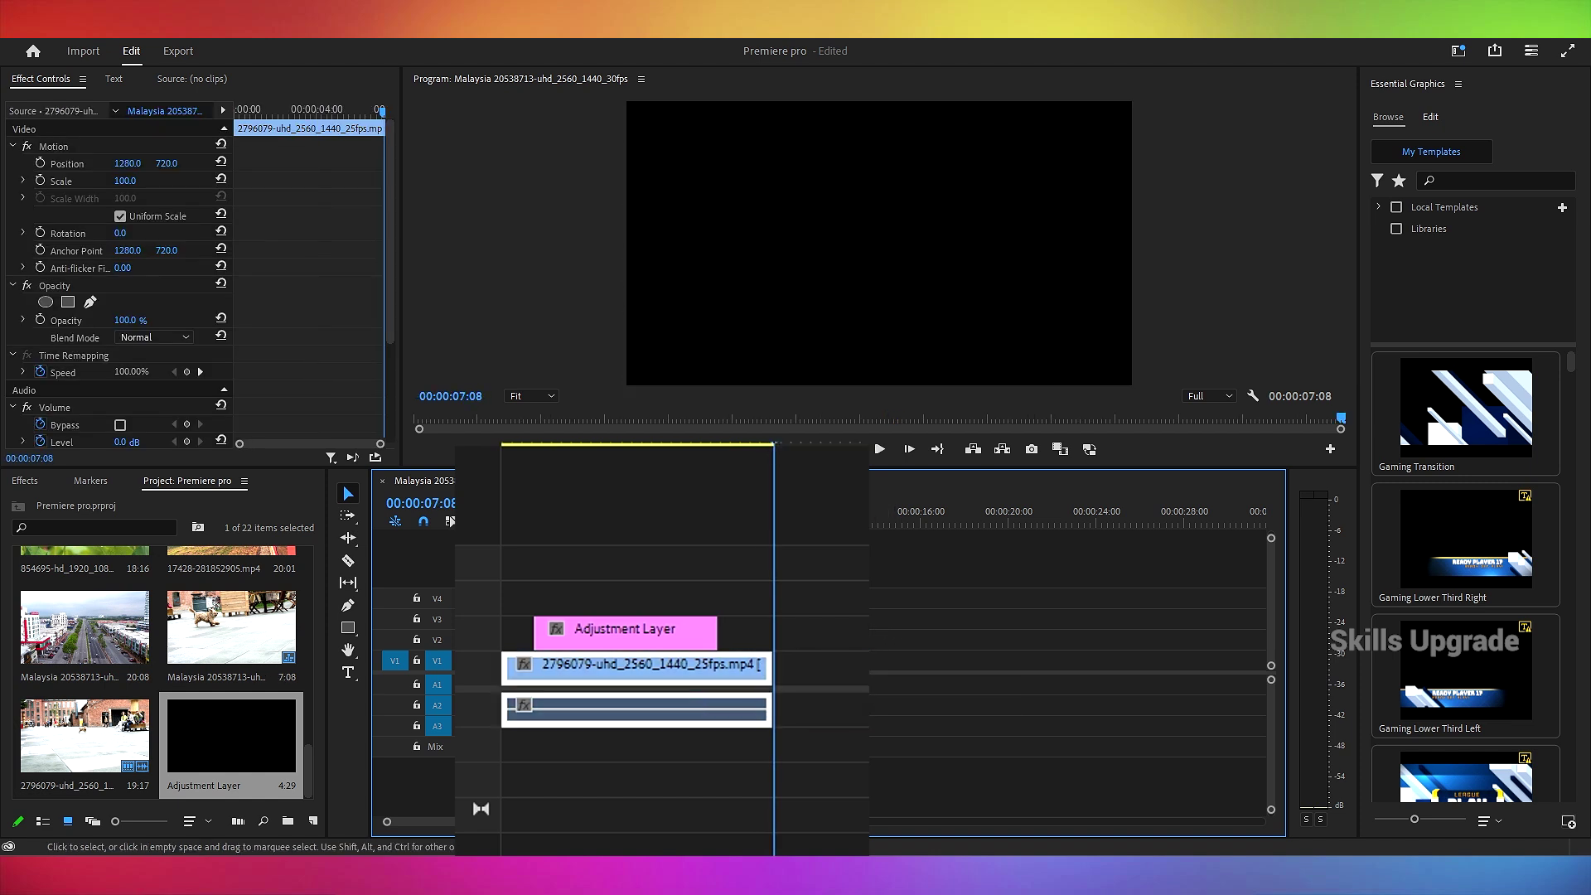
Step: Find the Transform effect under Distort and apply it to the adjustment layer on V2
click(657, 626)
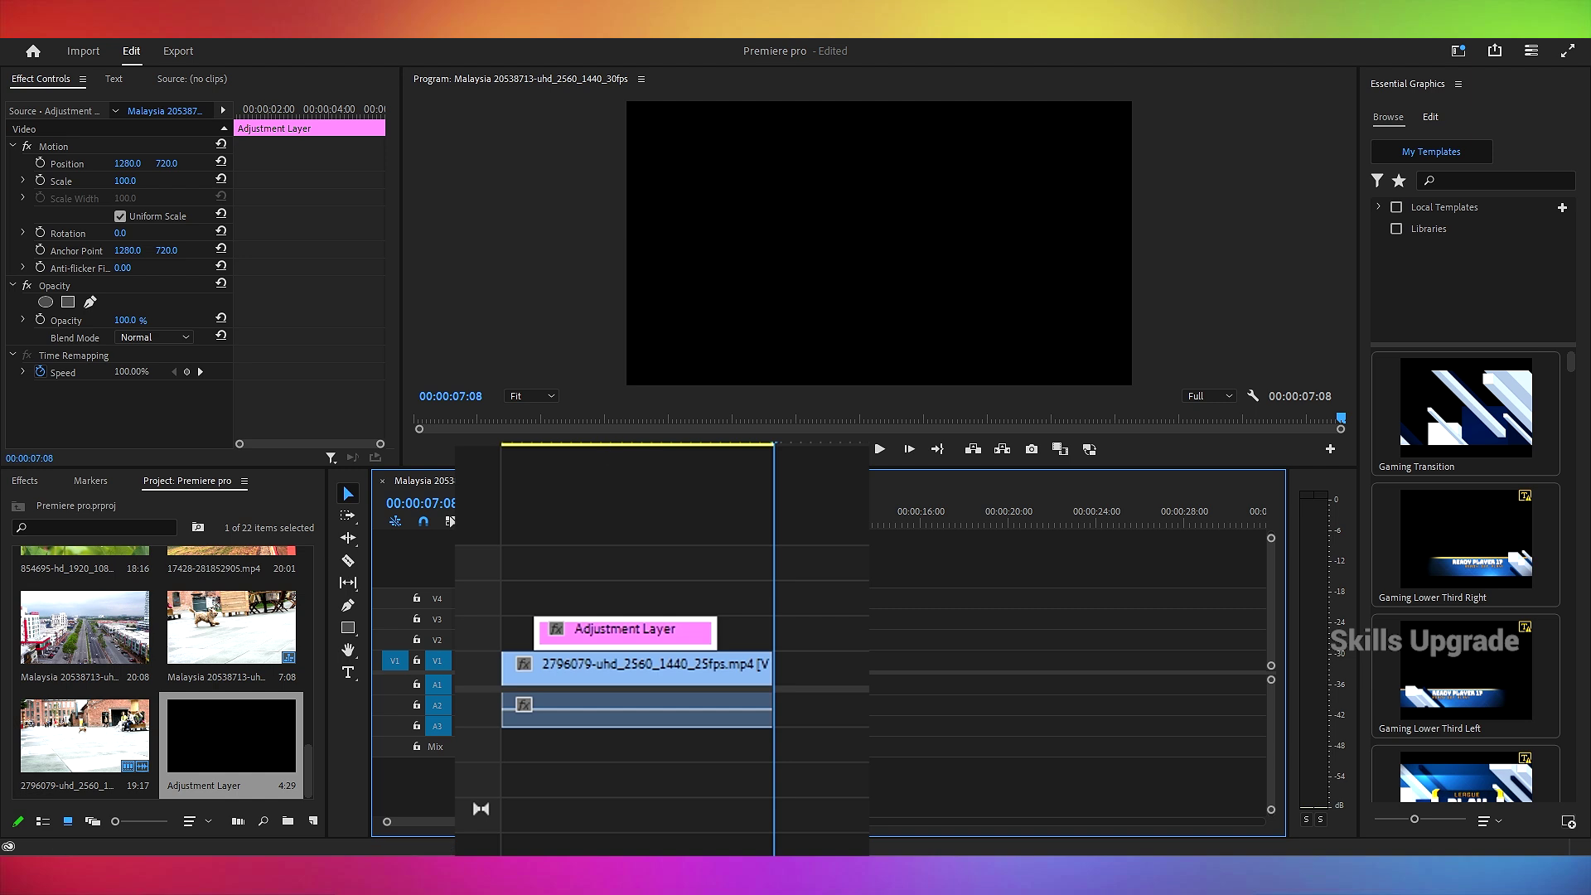
click(612, 444)
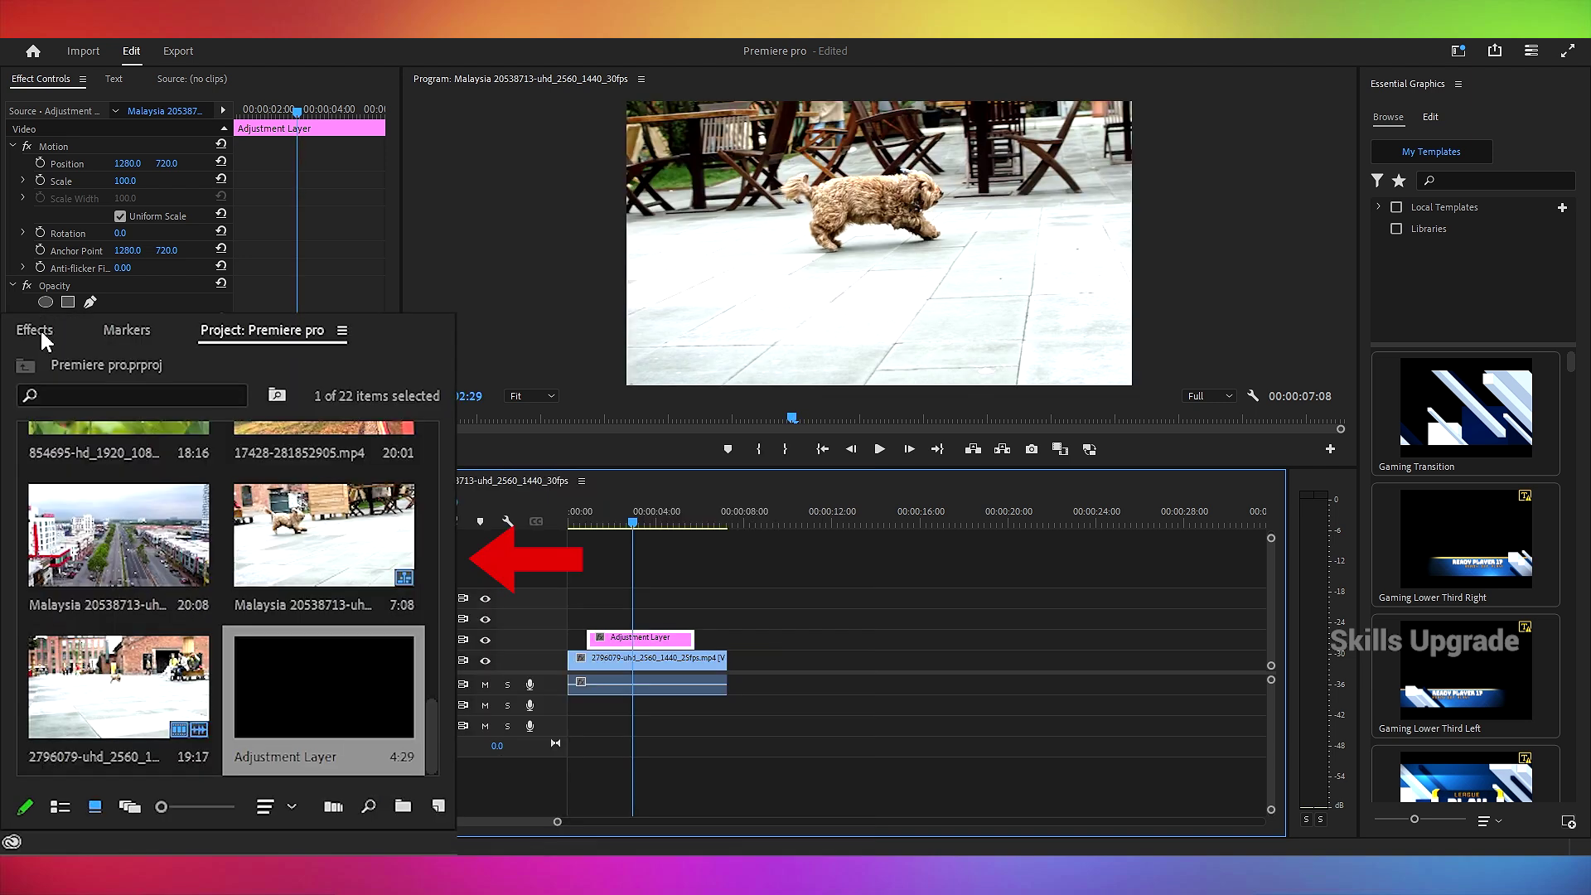
click(37, 330)
click(131, 361)
text(transform)
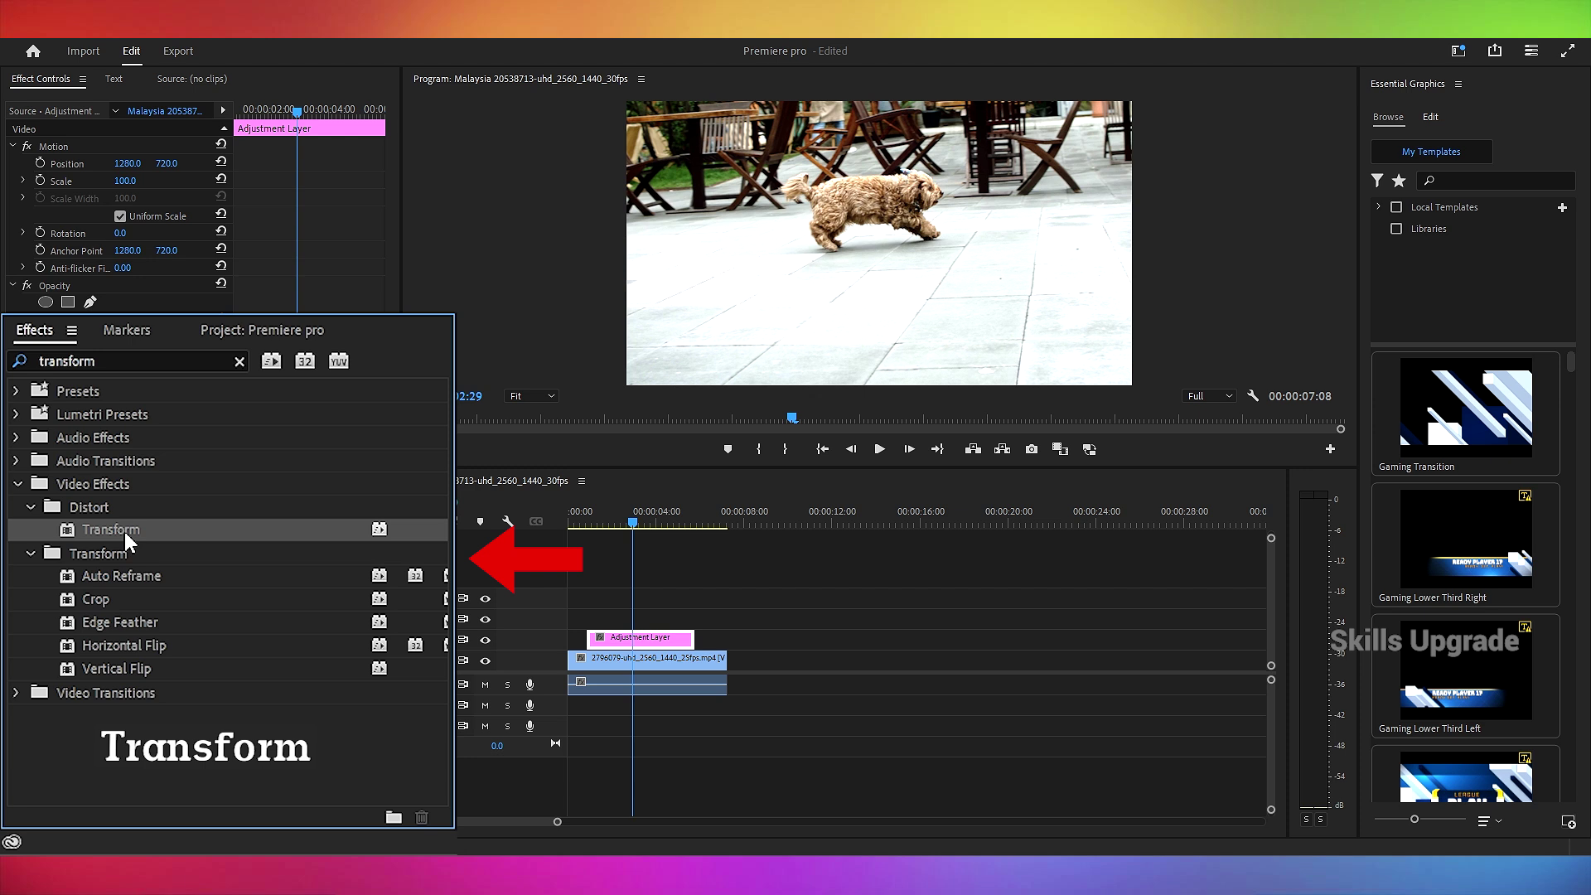
drag(126, 529, 653, 635)
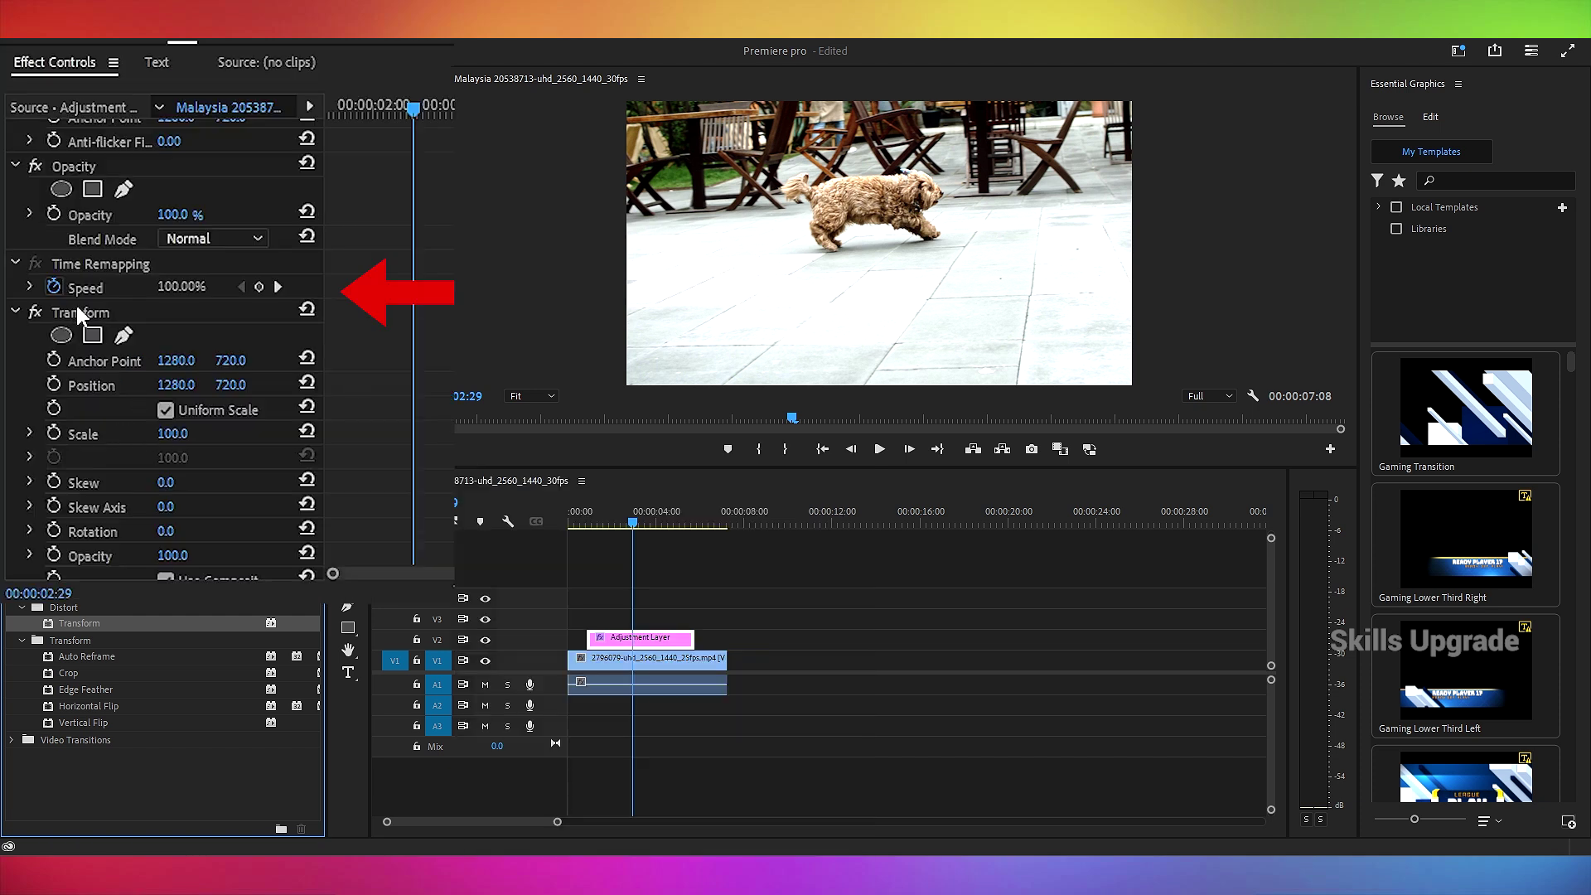
Step: Try the adjustment layer's Motion settings by switching Uniform Scale off and on and setting Scale to 137
scroll(298, 501, up, 4)
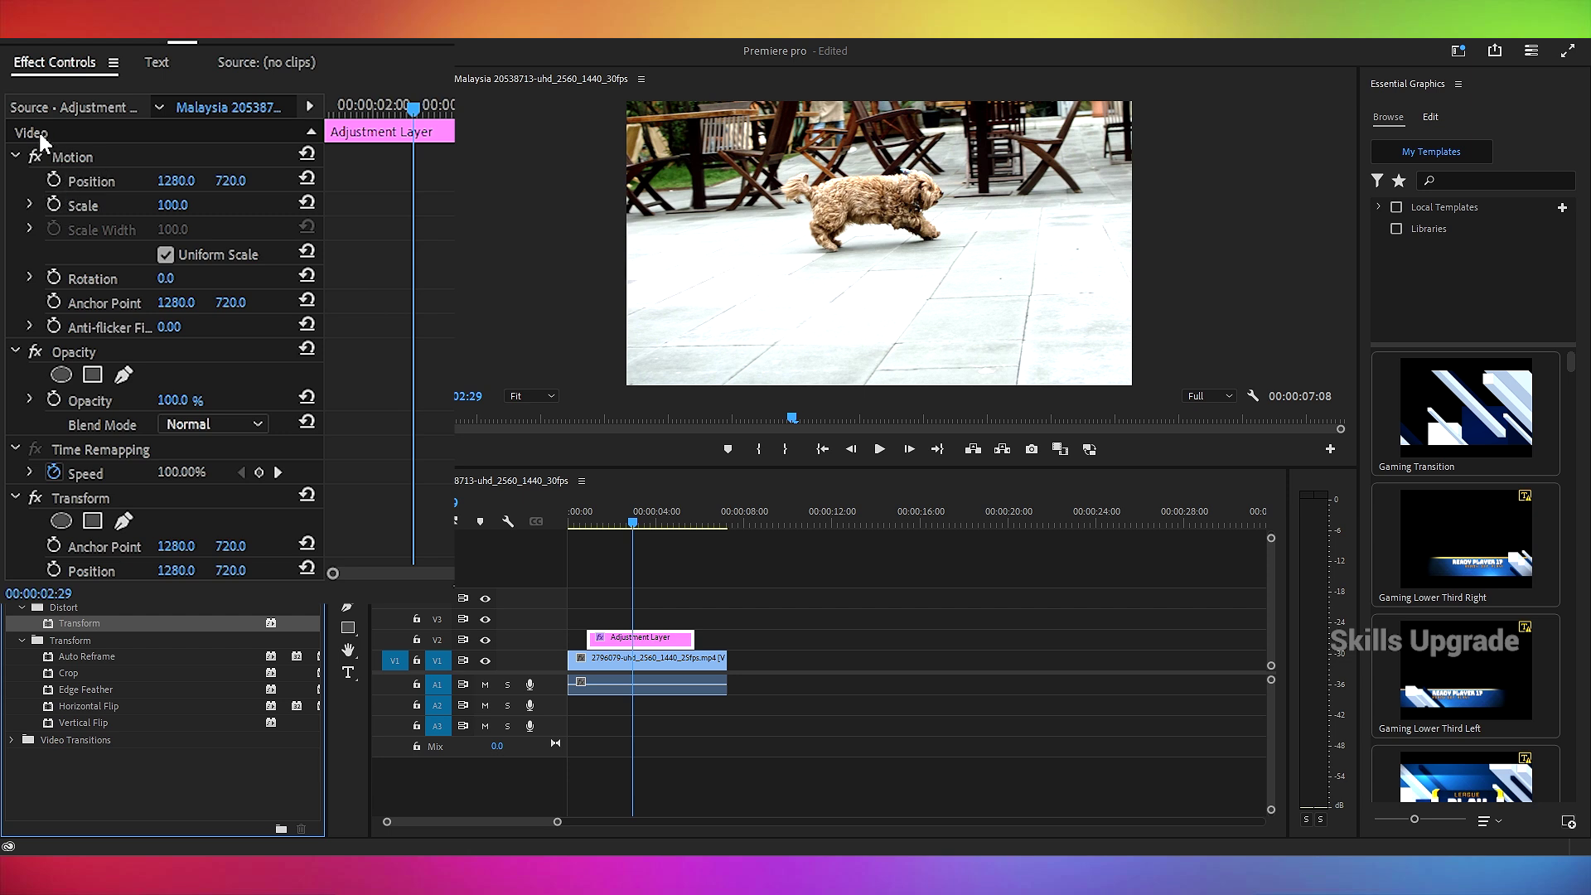
click(166, 257)
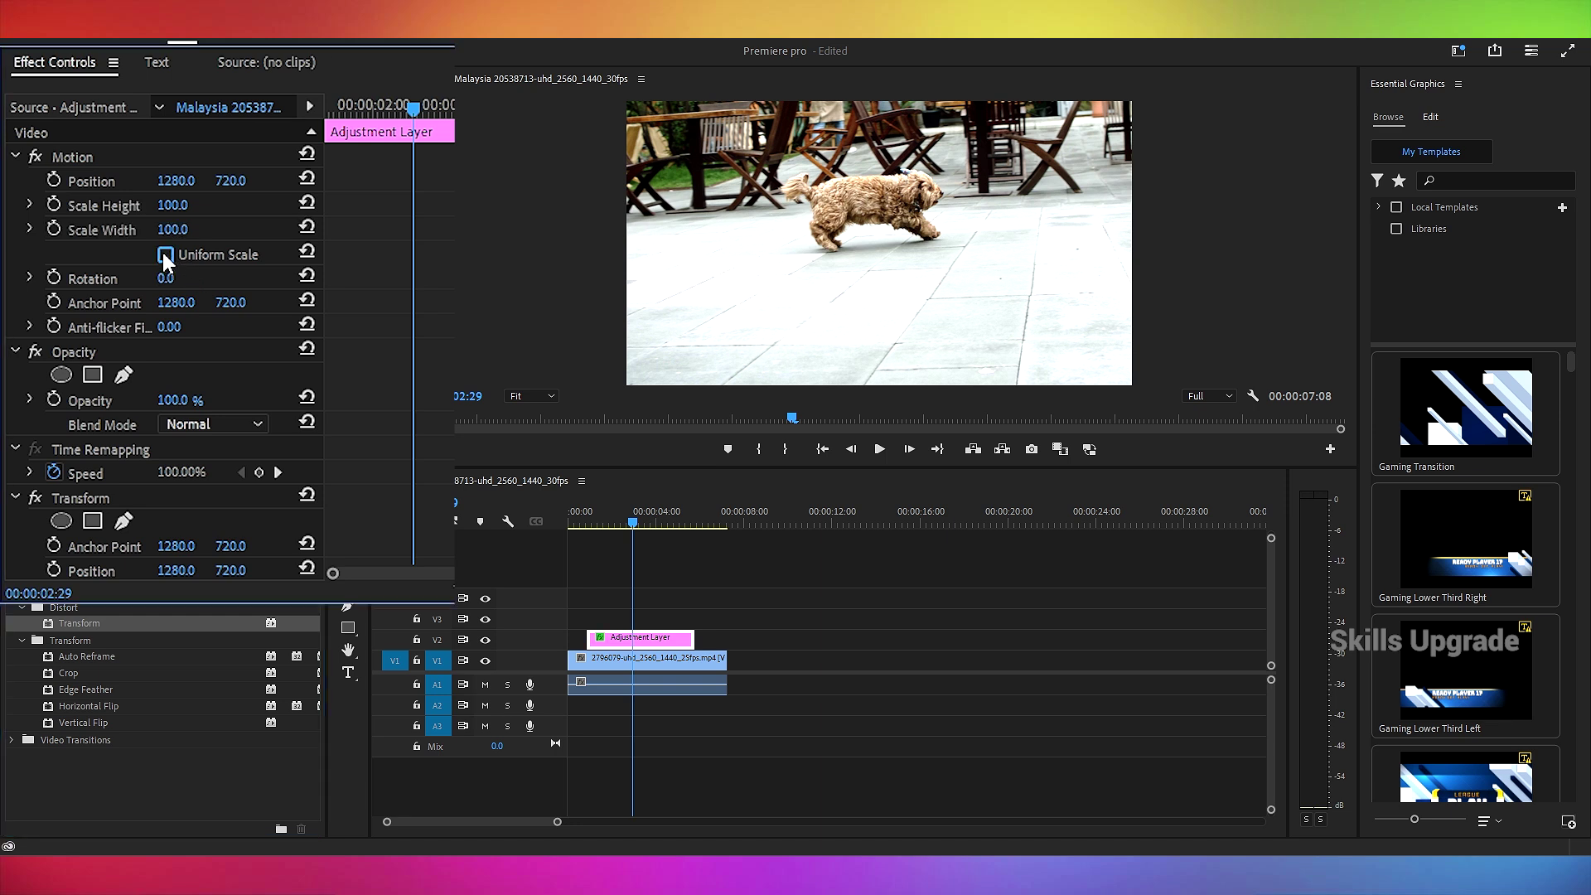
click(166, 258)
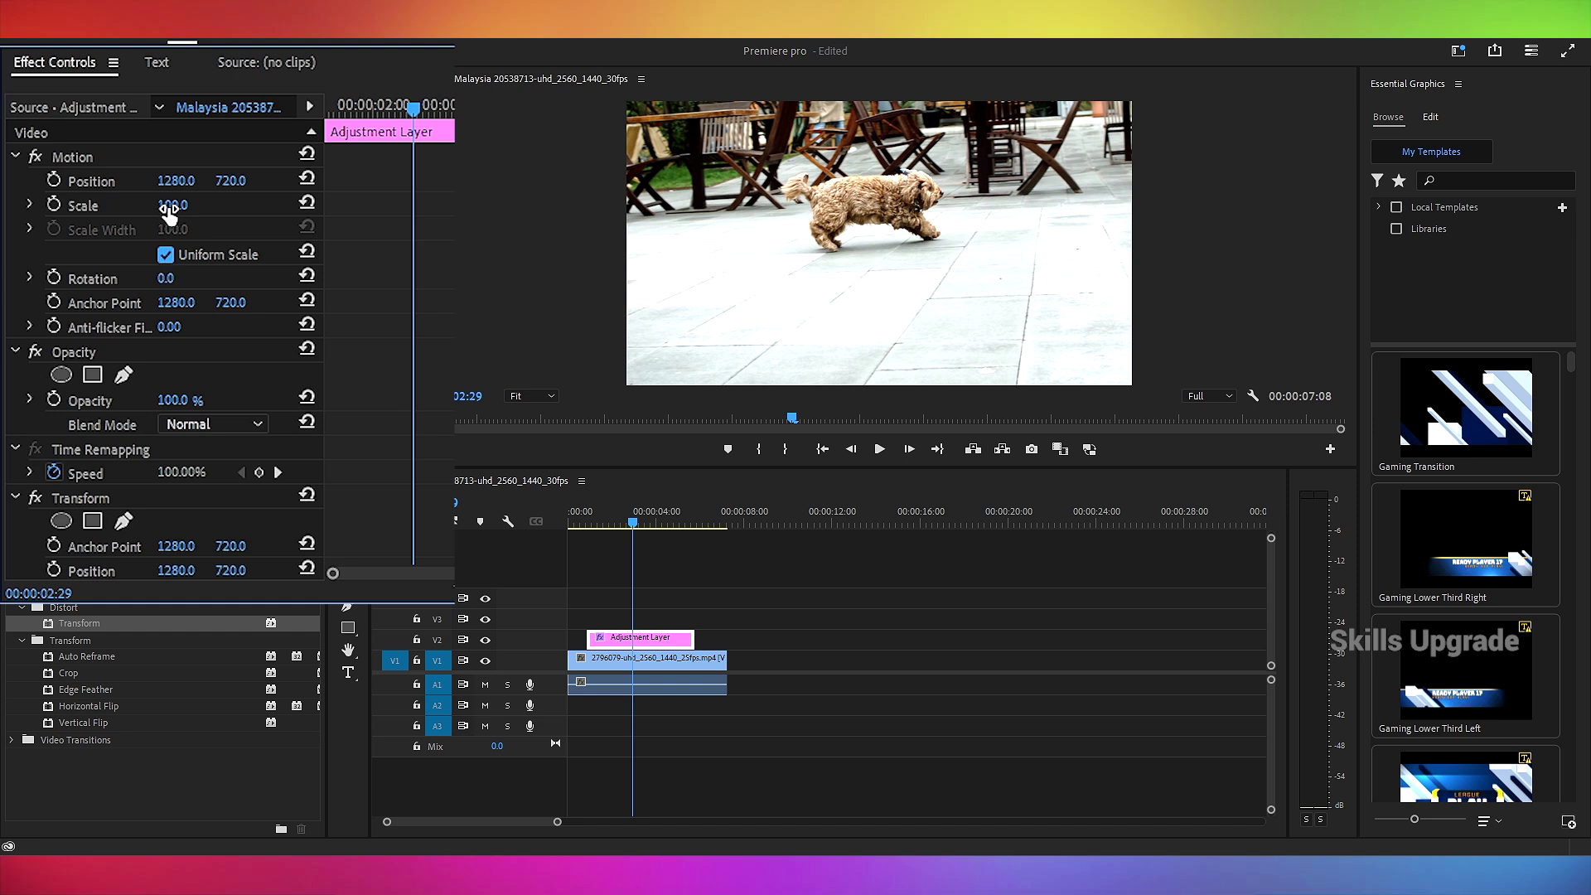
mouse_move(168, 212)
mouse_down()
mouse_move(211, 207)
mouse_move(165, 207)
mouse_move(190, 205)
mouse_up()
click(582, 520)
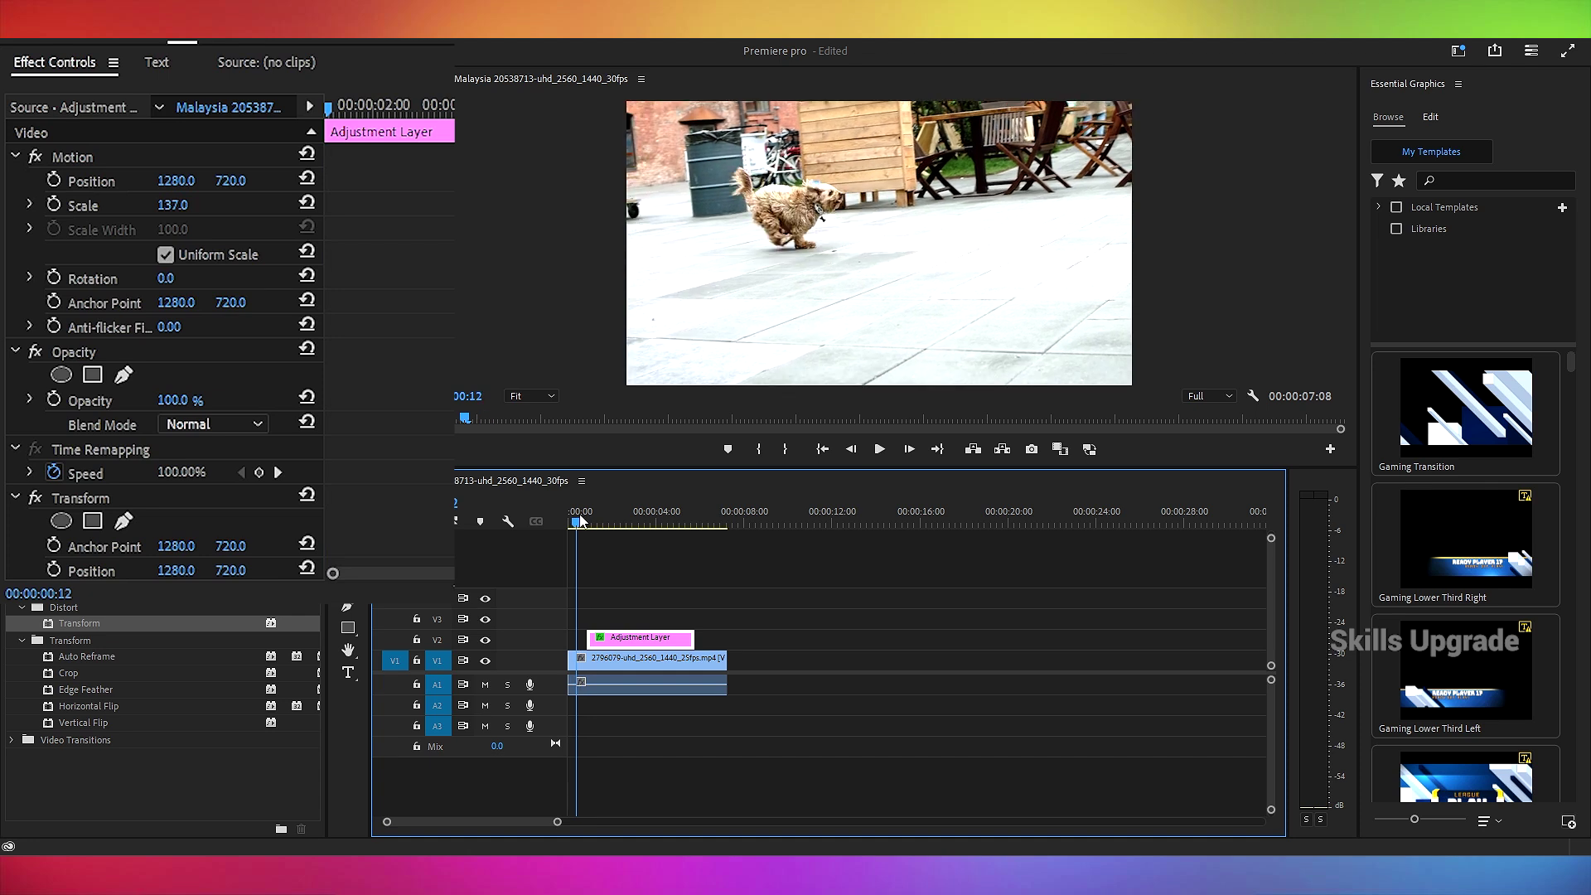
Step: Try different Motion Scale values on the V1 video clip, ending at 107, and reset the parameter
click(638, 659)
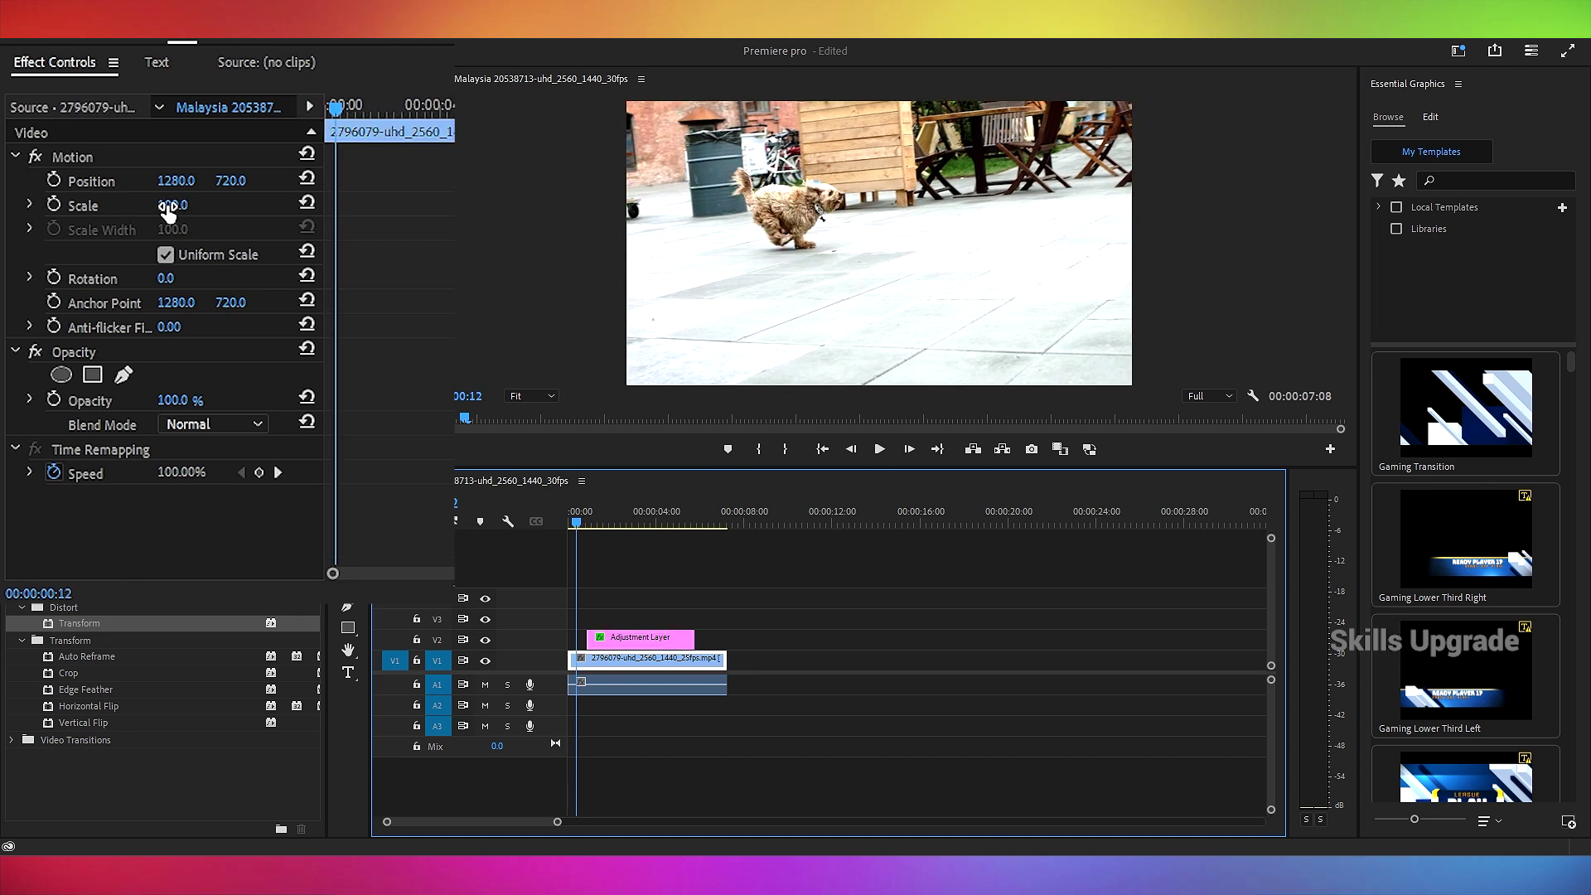
click(172, 205)
text(143)
key(Return)
mouse_move(172, 205)
mouse_down()
mouse_move(91, 205)
mouse_move(143, 205)
mouse_up()
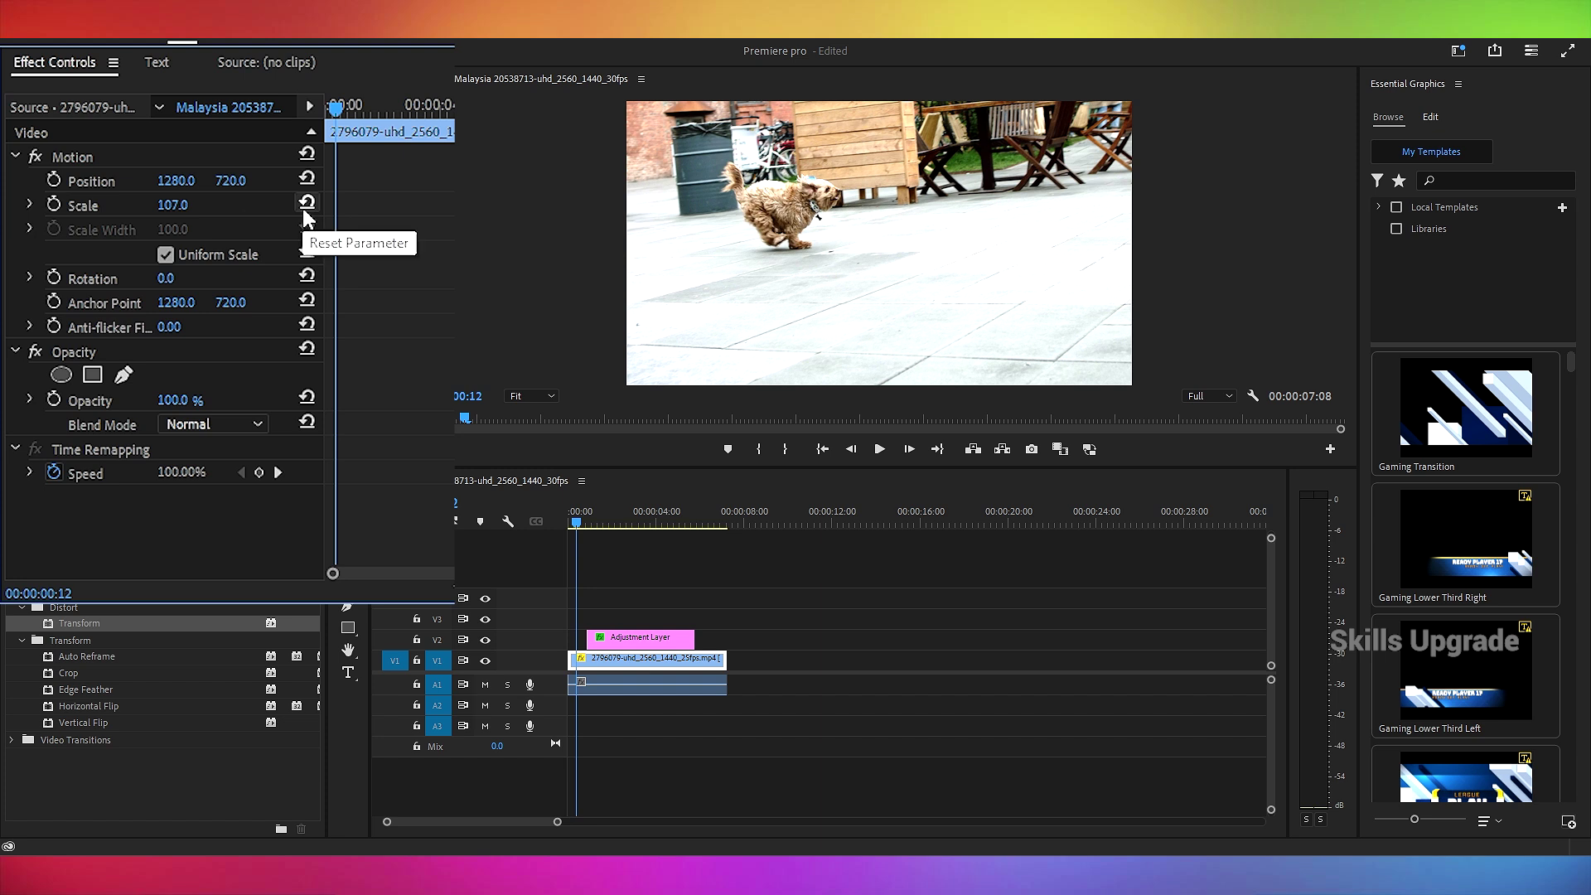
click(306, 200)
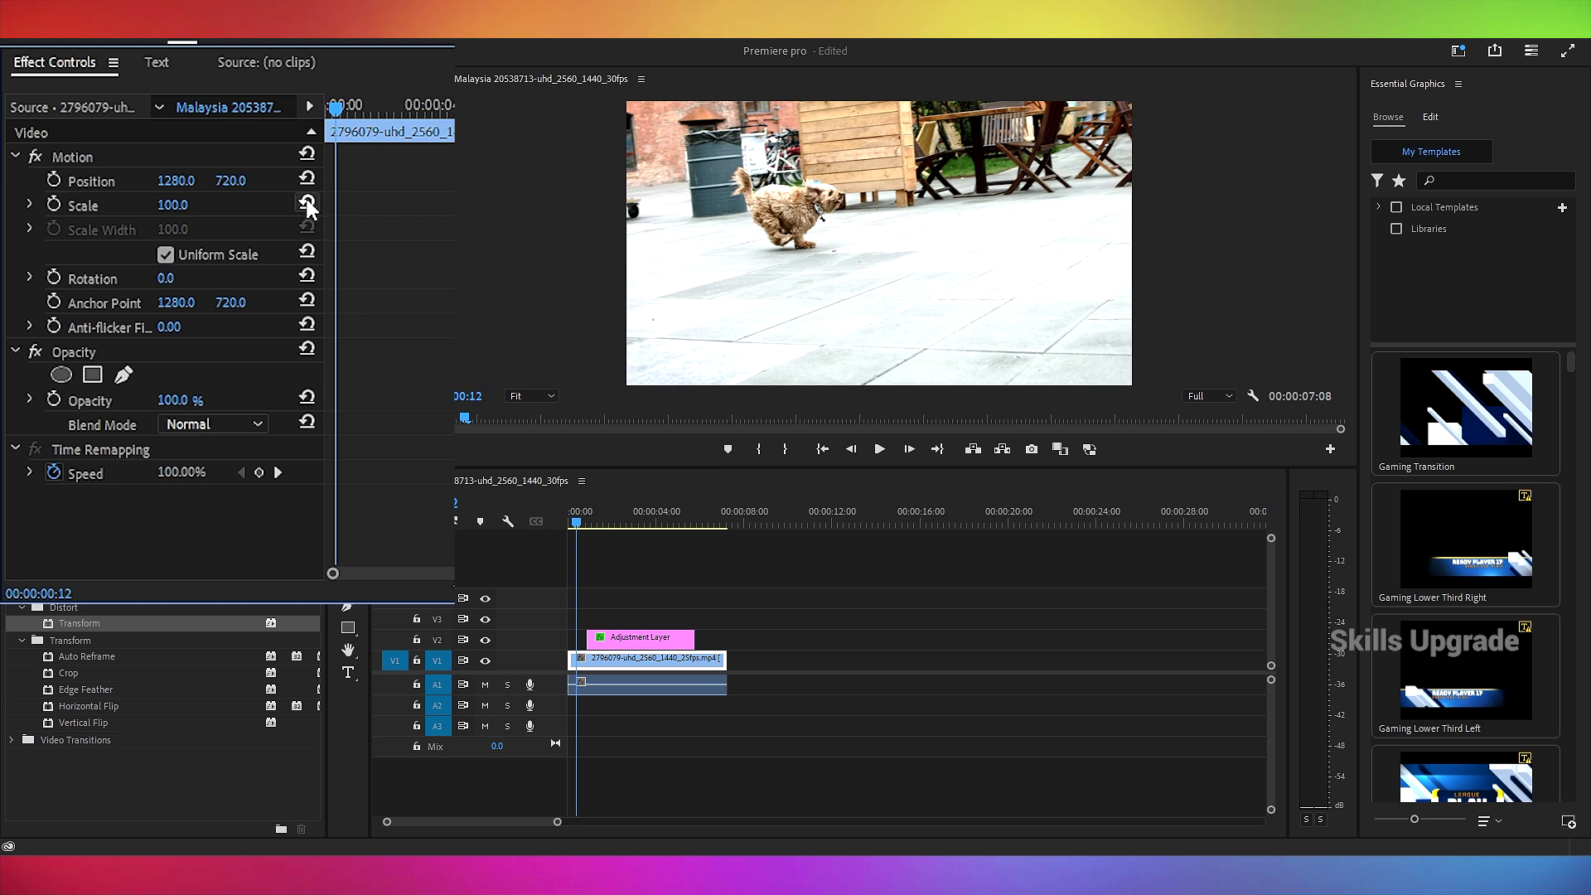
Step: Try non-uniform scaling on the V1 clip with height 96 and width 93, then reset both and re-enable Uniform Scale
click(166, 257)
mouse_move(174, 207)
mouse_down()
mouse_move(173, 230)
mouse_move(256, 230)
mouse_move(108, 230)
mouse_move(166, 230)
mouse_up()
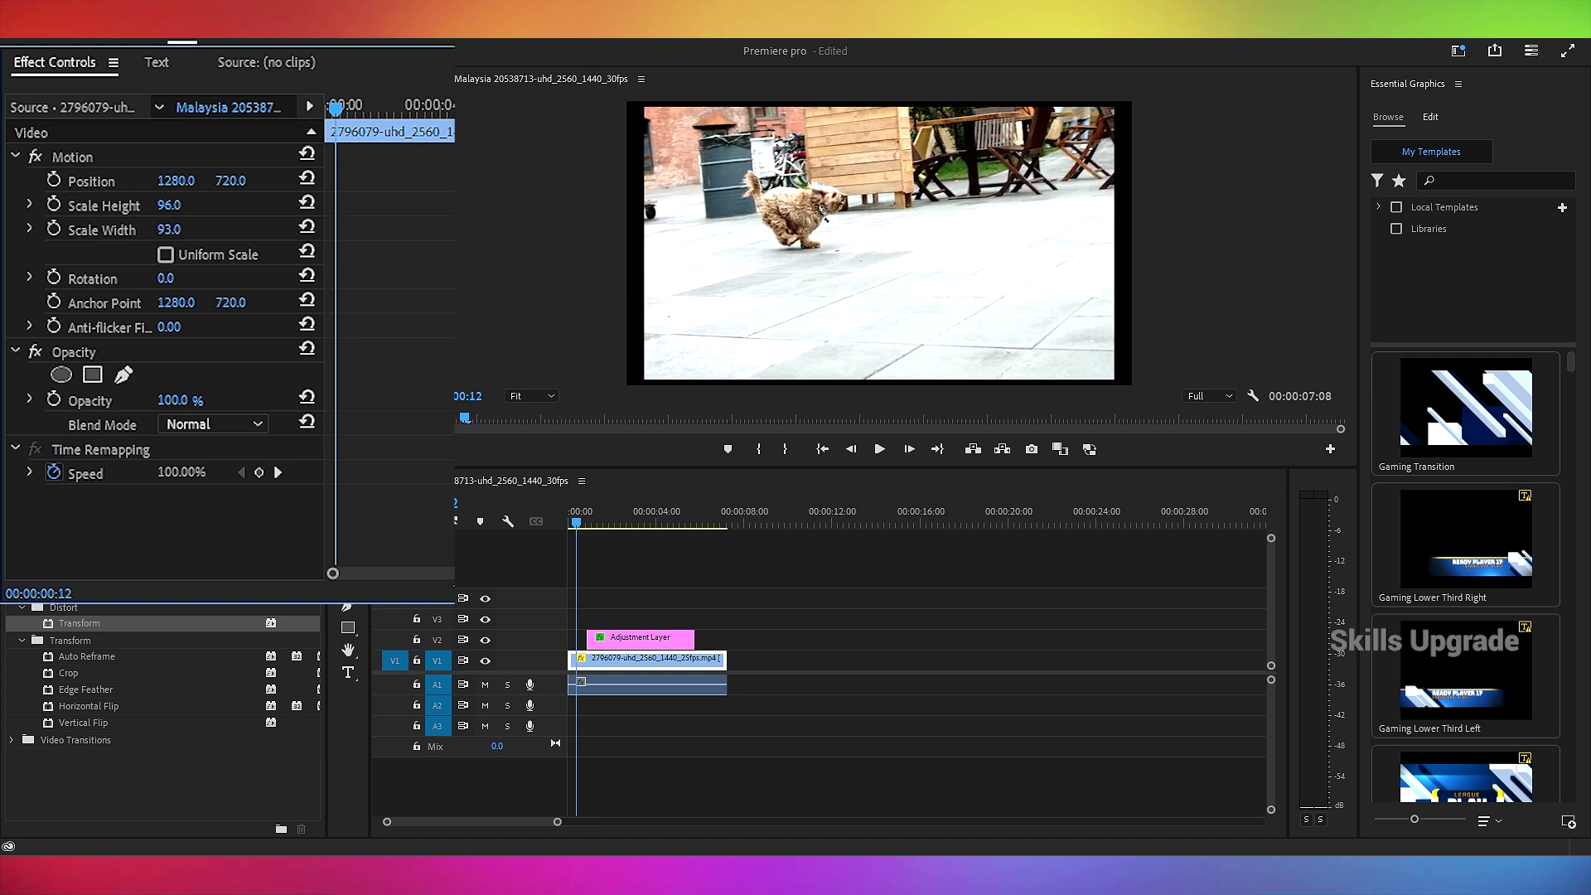
click(307, 203)
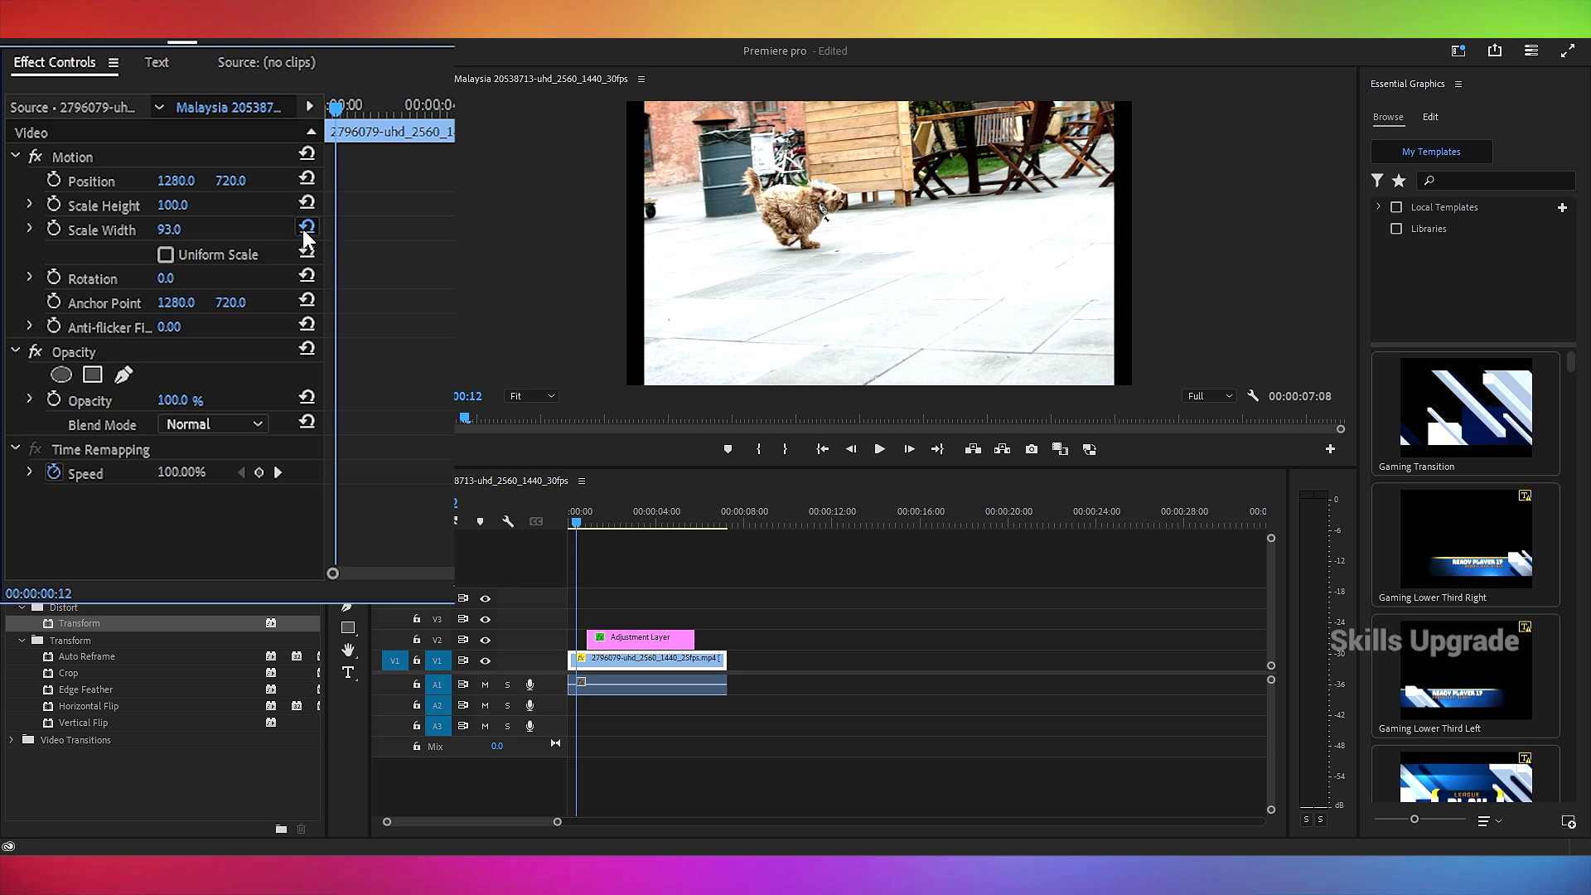
click(308, 227)
click(166, 257)
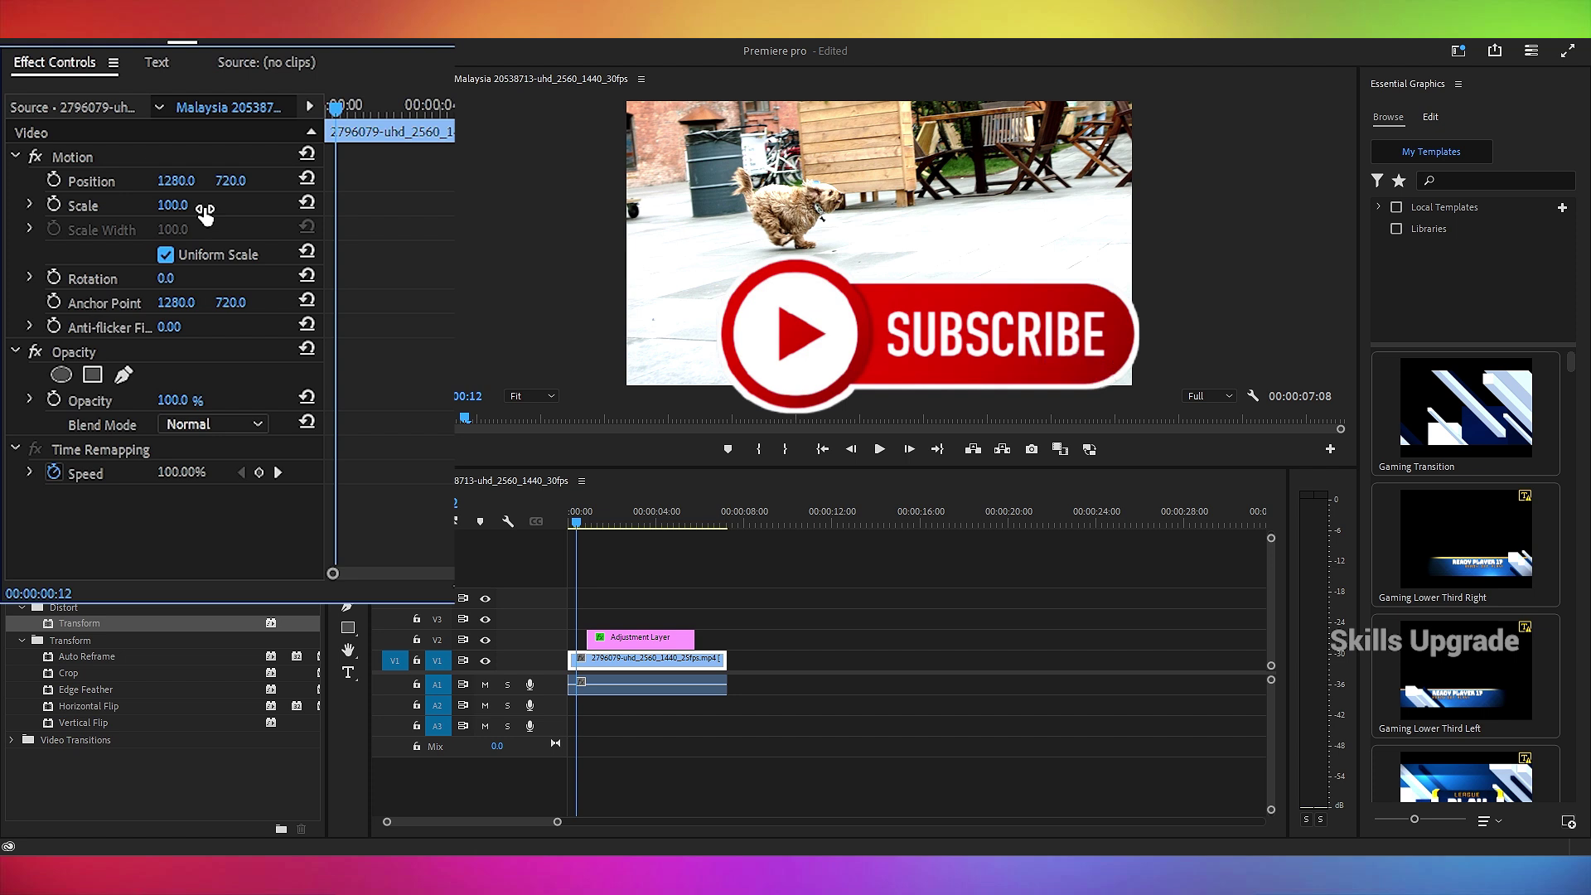
Step: Reset the adjustment layer's Motion Scale, disable Uniform Scale, and set Scale Height to 150 and Scale Width to 30
click(629, 644)
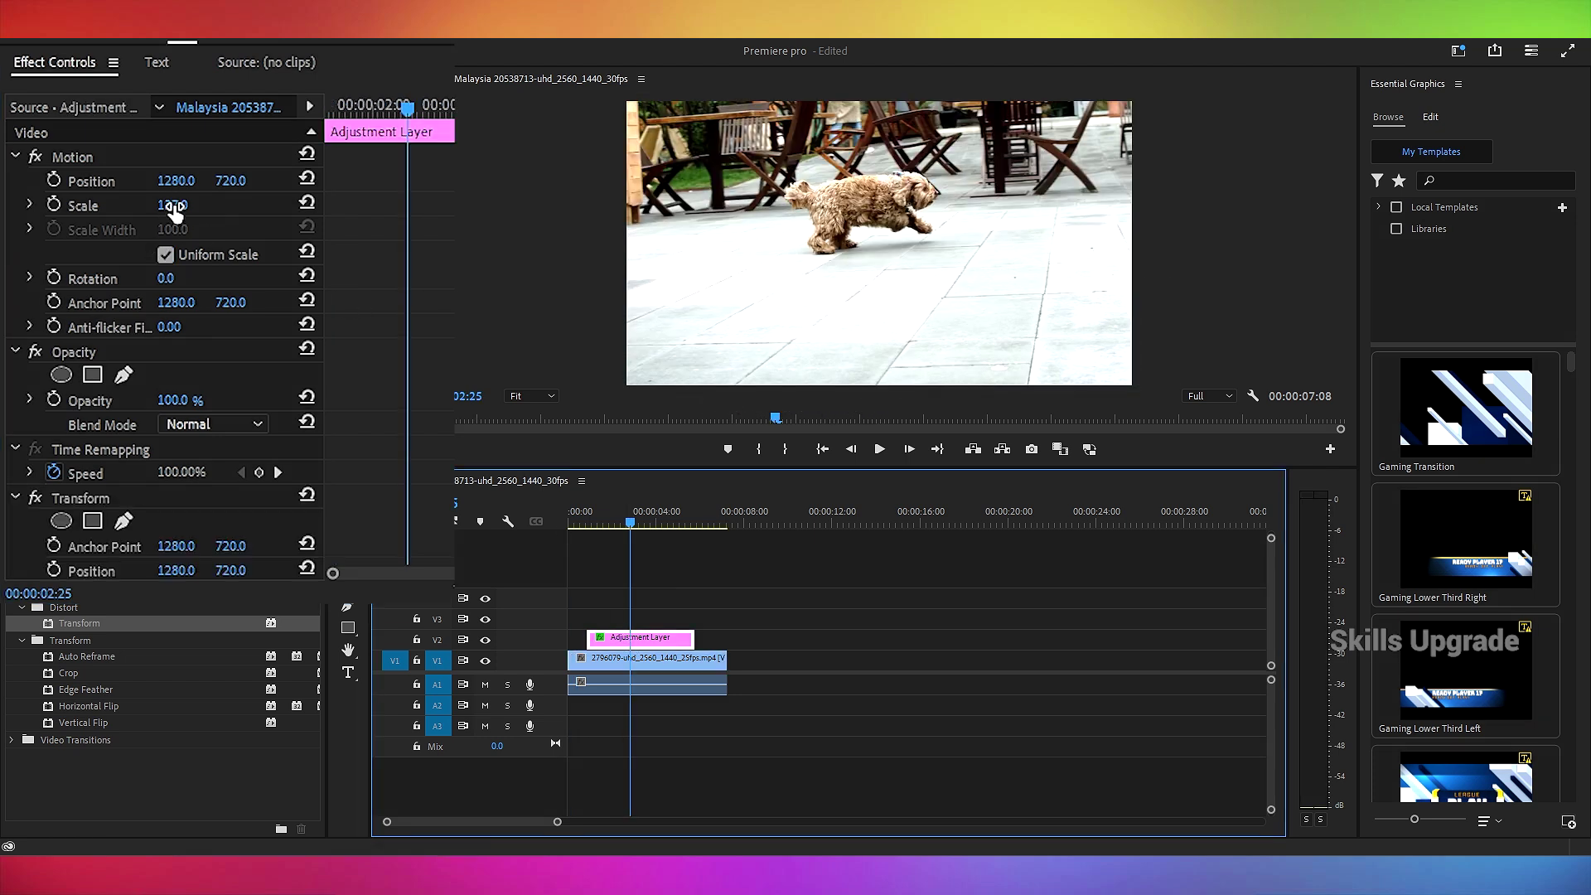
click(307, 203)
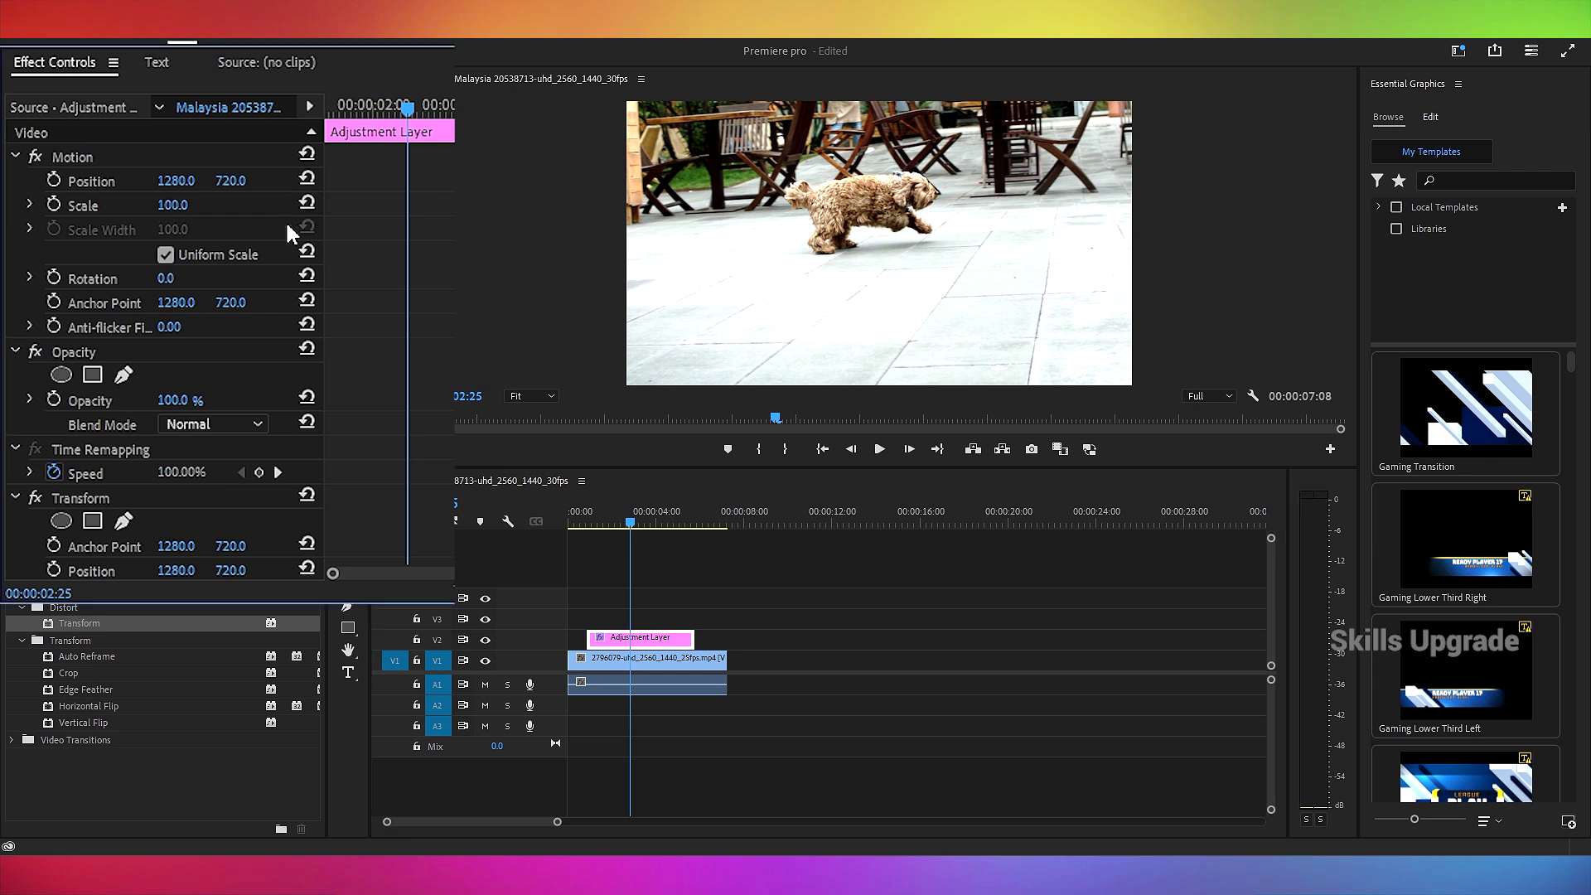
click(165, 256)
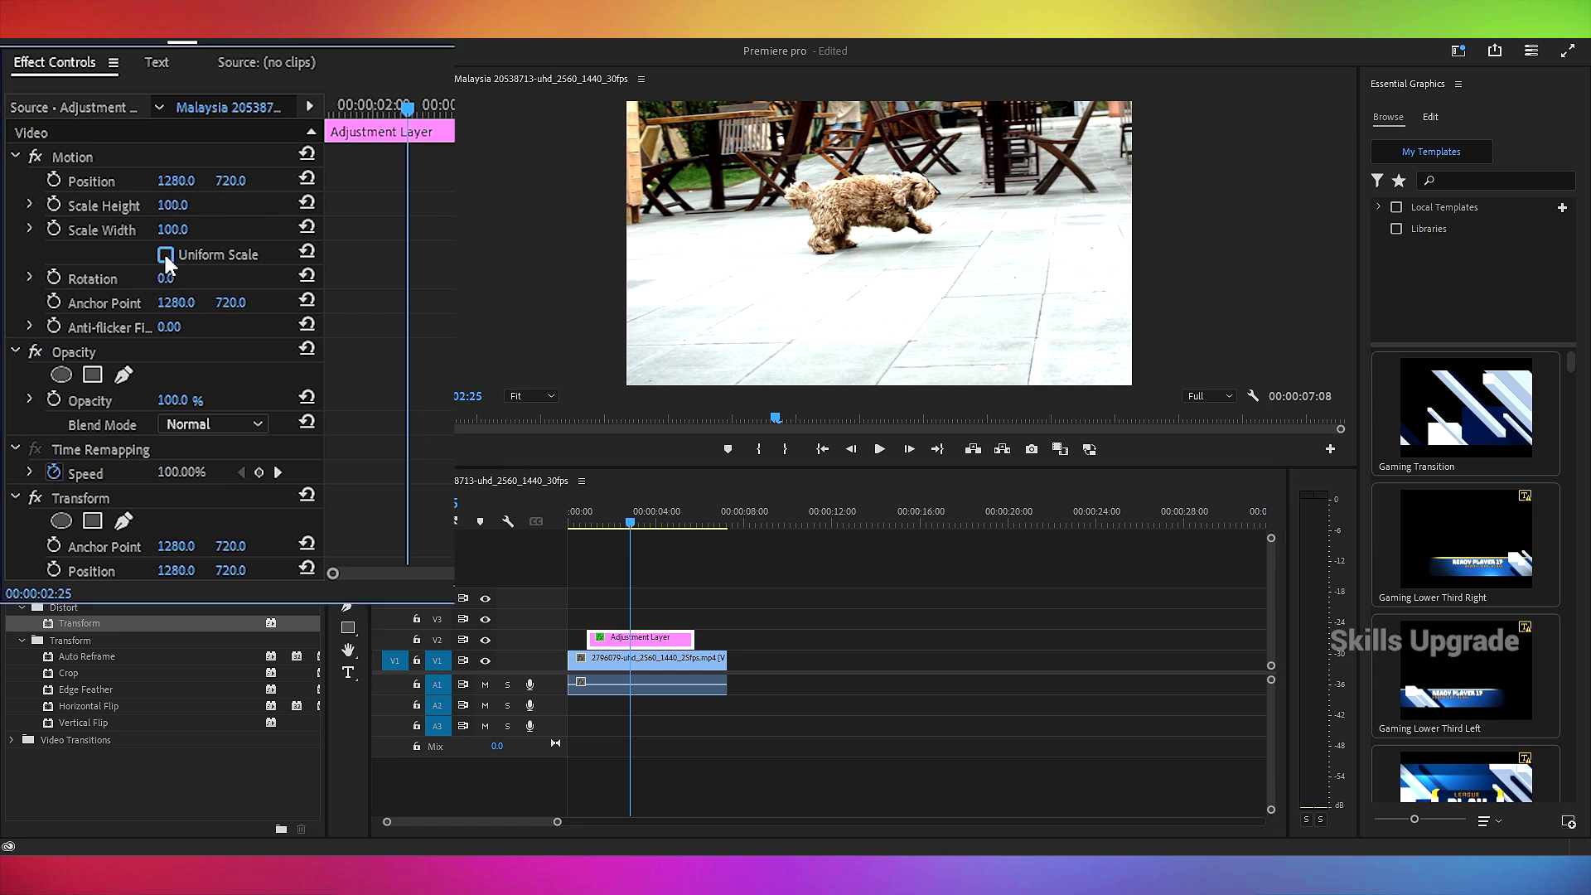
click(187, 204)
text(150)
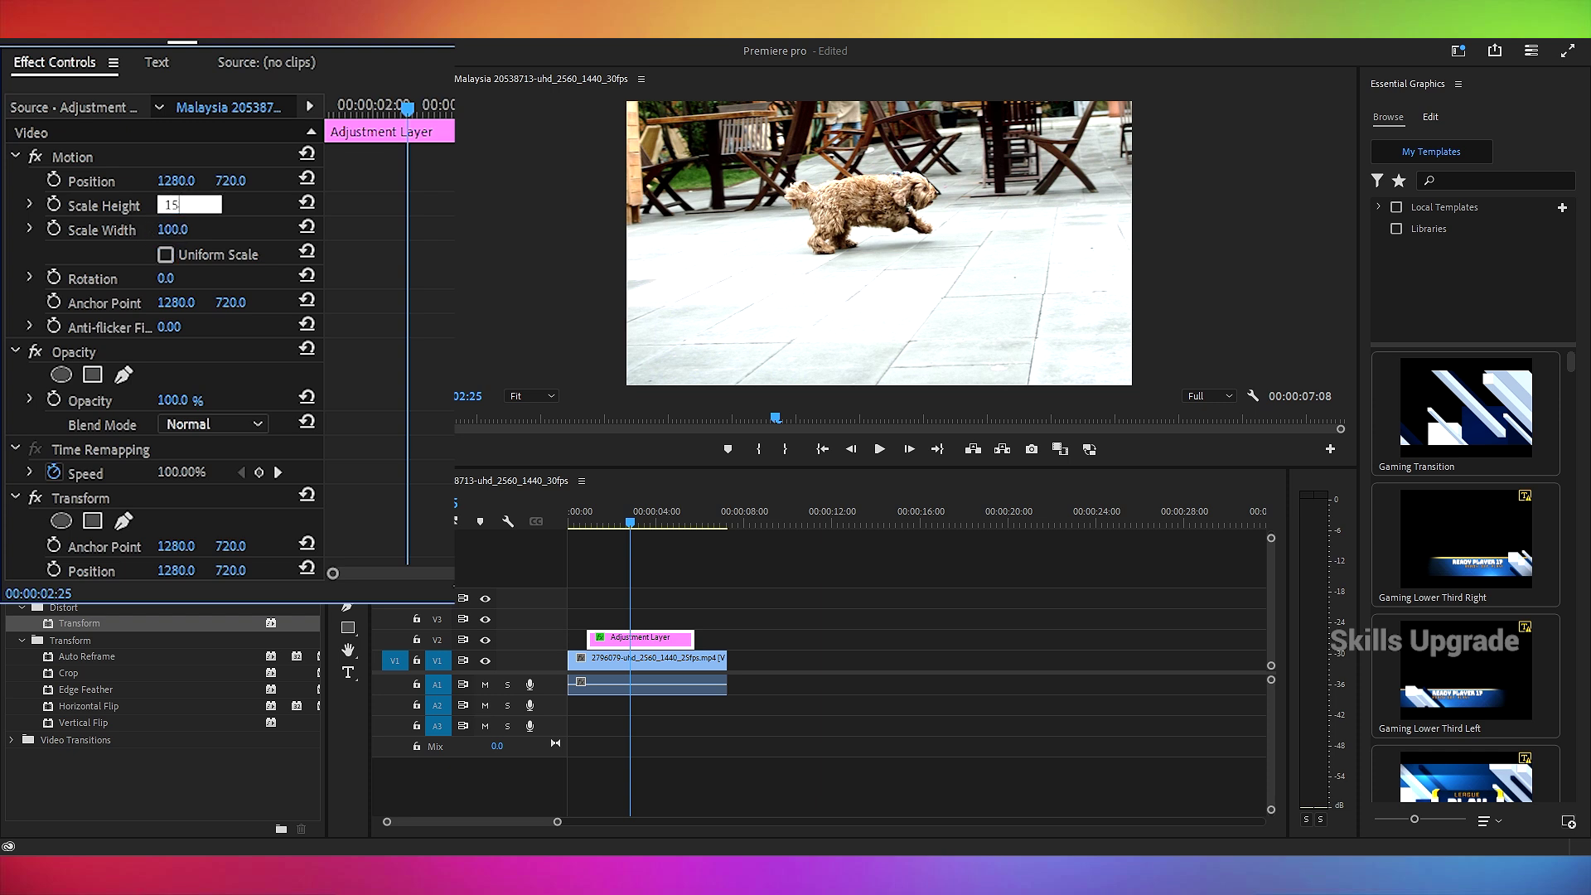
click(187, 229)
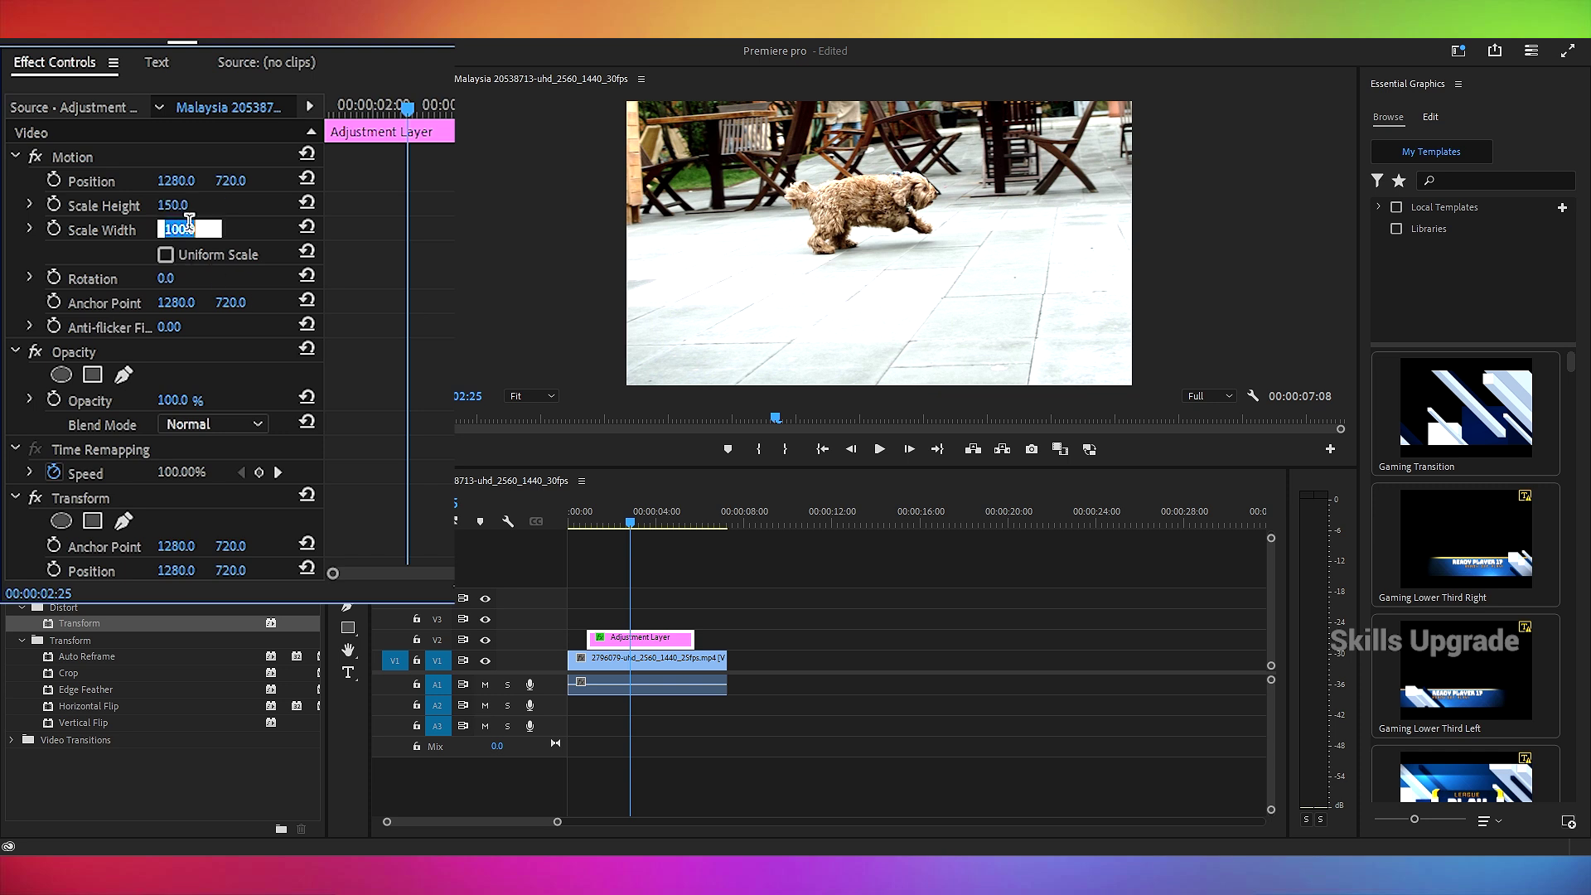
text(30)
key(Return)
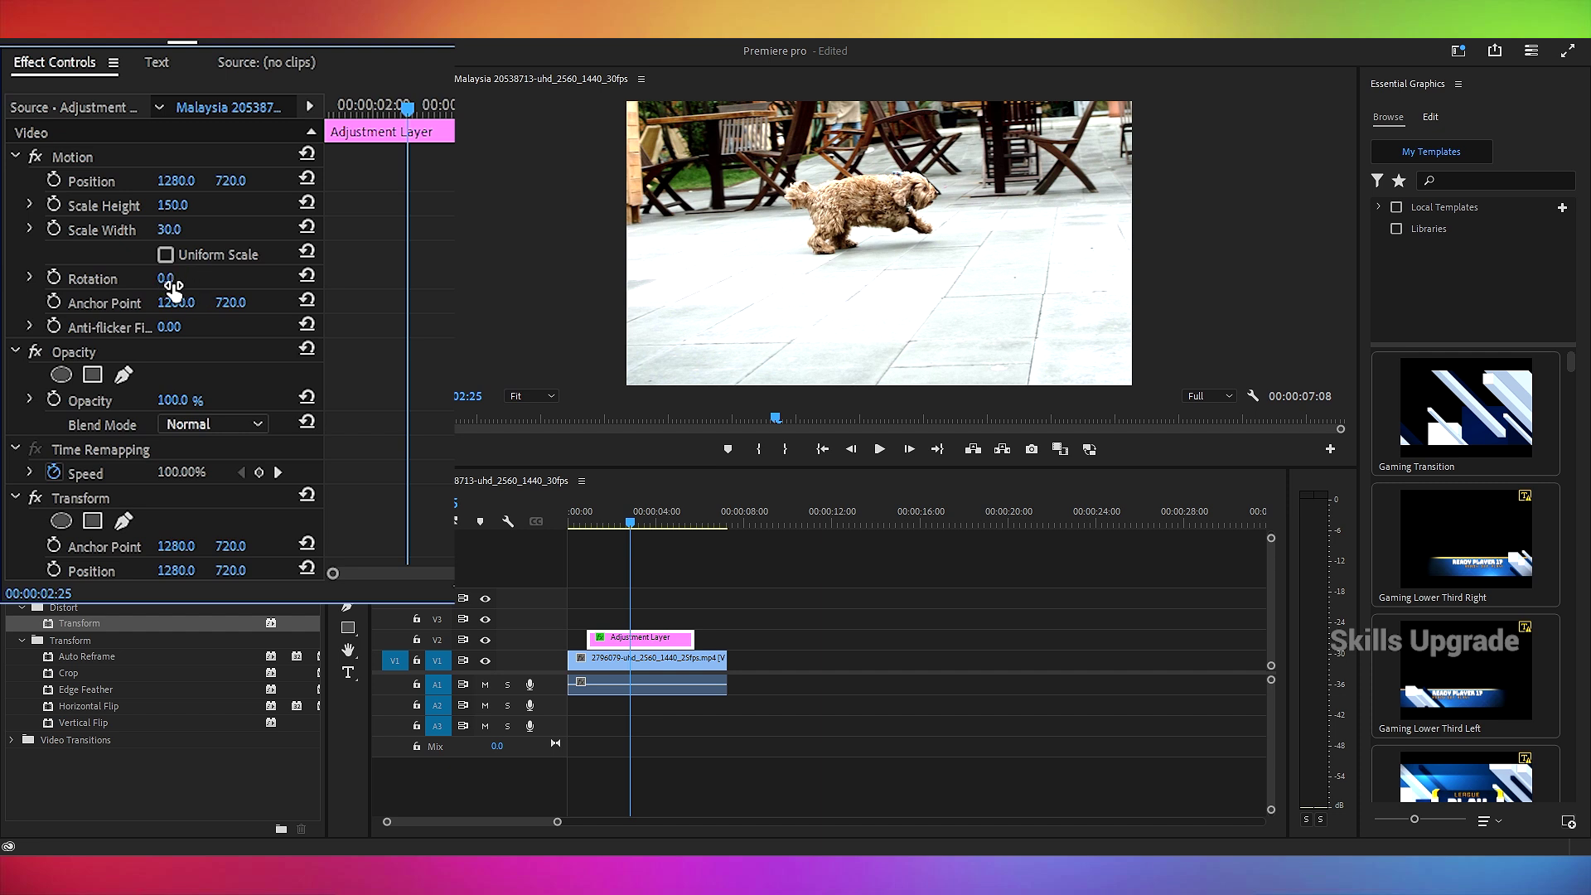
Step: Set the adjustment layer's Motion Rotation to 25°
click(169, 280)
text(25)
key(Return)
Step: Set Scale to 130 in the adjustment layer's Transform effect
scroll(258, 320, down, 3)
scroll(260, 328, down, 5)
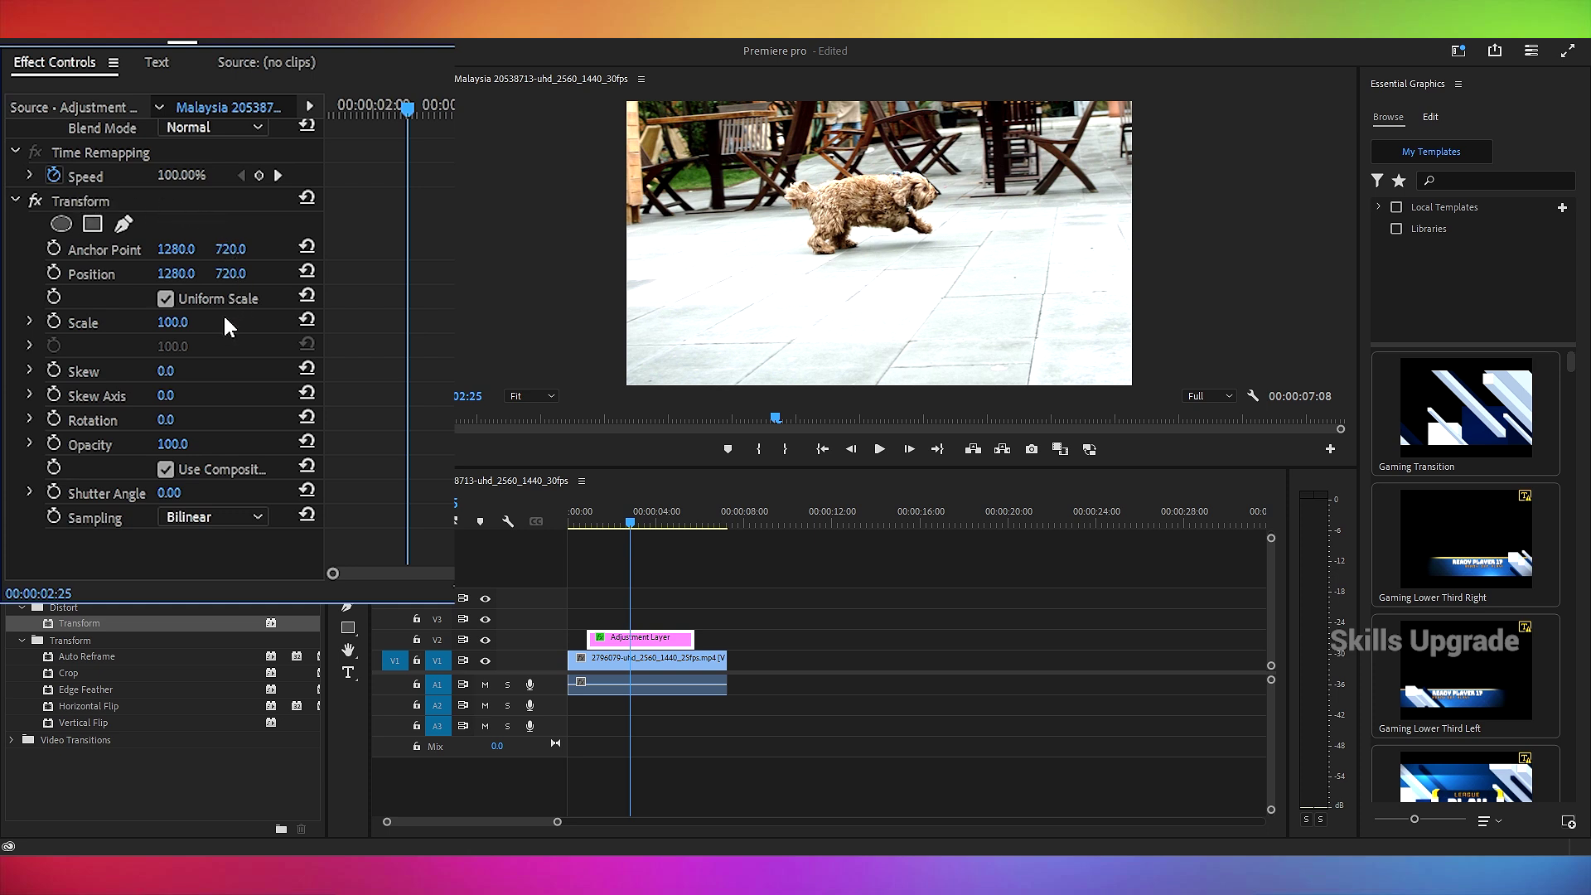
click(166, 324)
text(30)
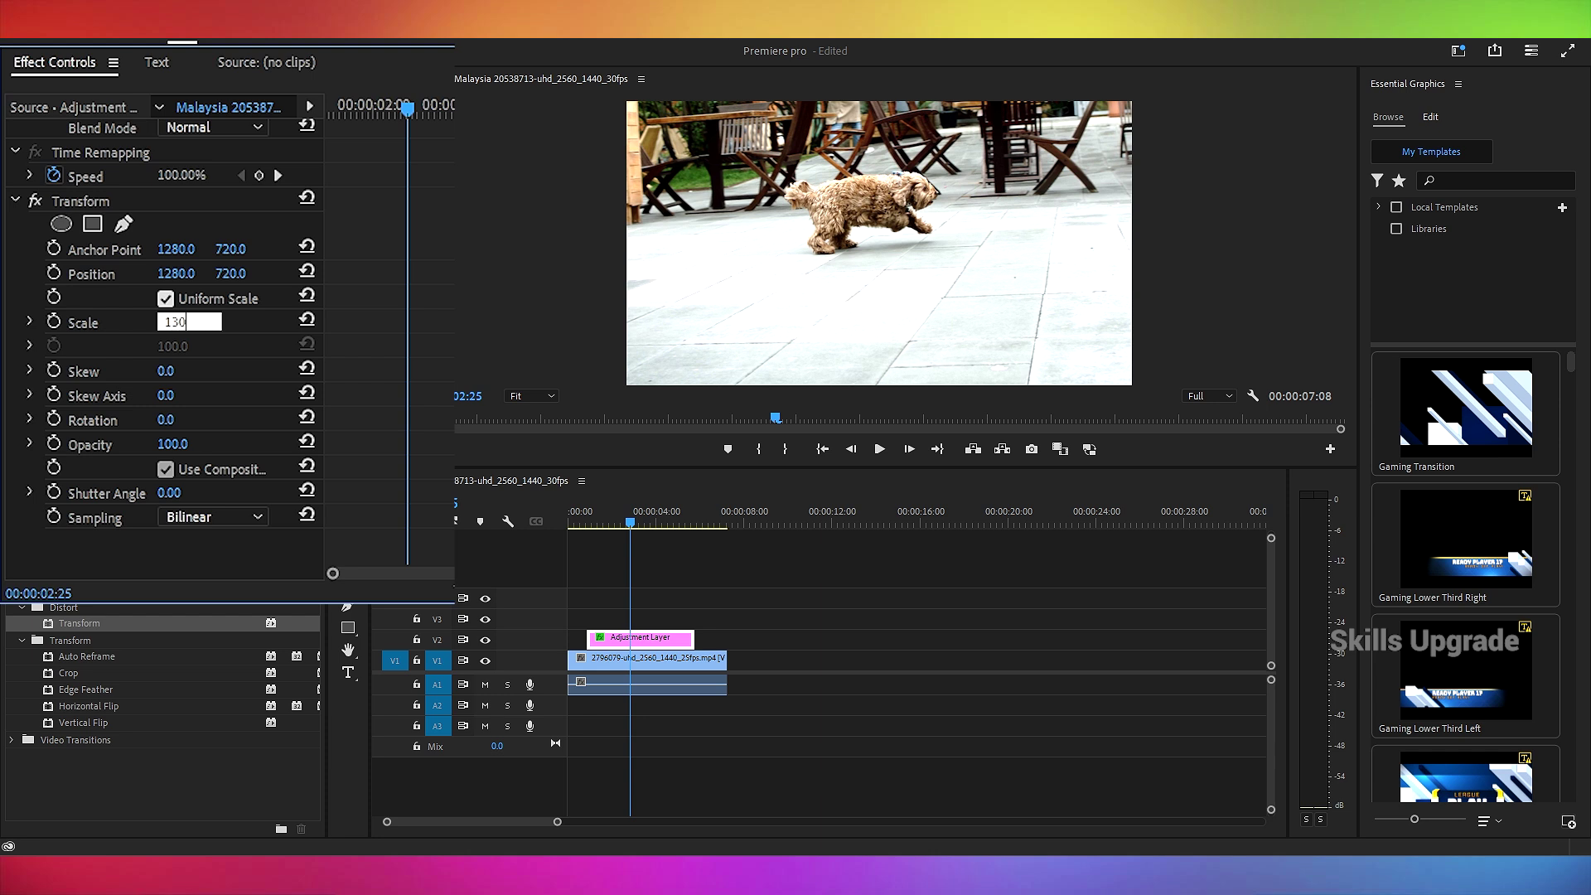
key(Return)
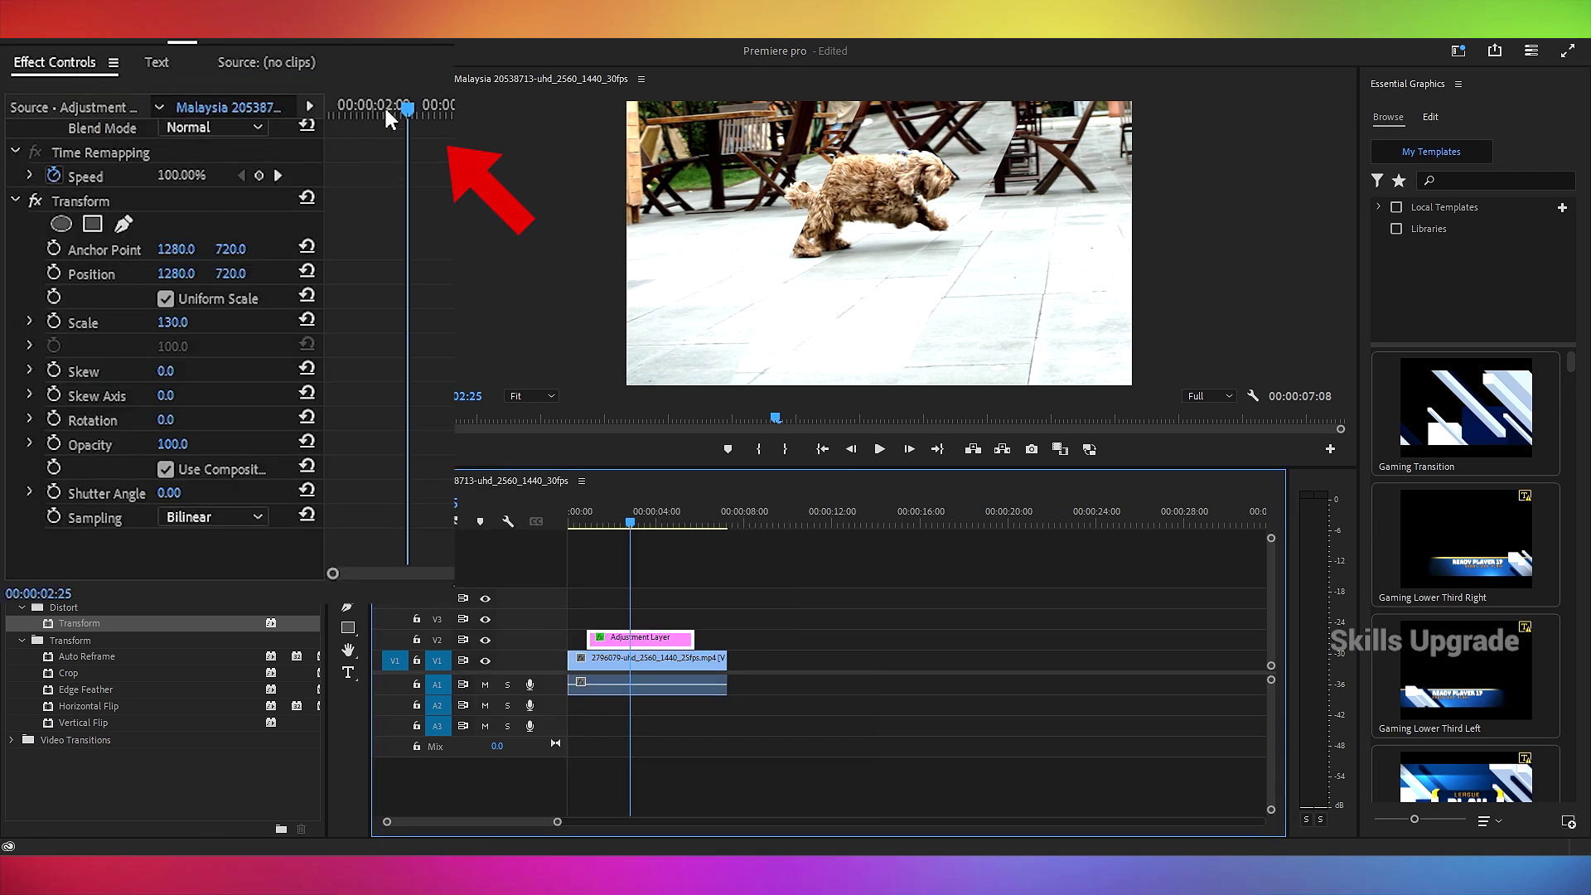
Step: Add a Motion Position keyframe at the adjustment layer's start, 00:00:00:28, with horizontal position -754
drag(410, 108, 329, 112)
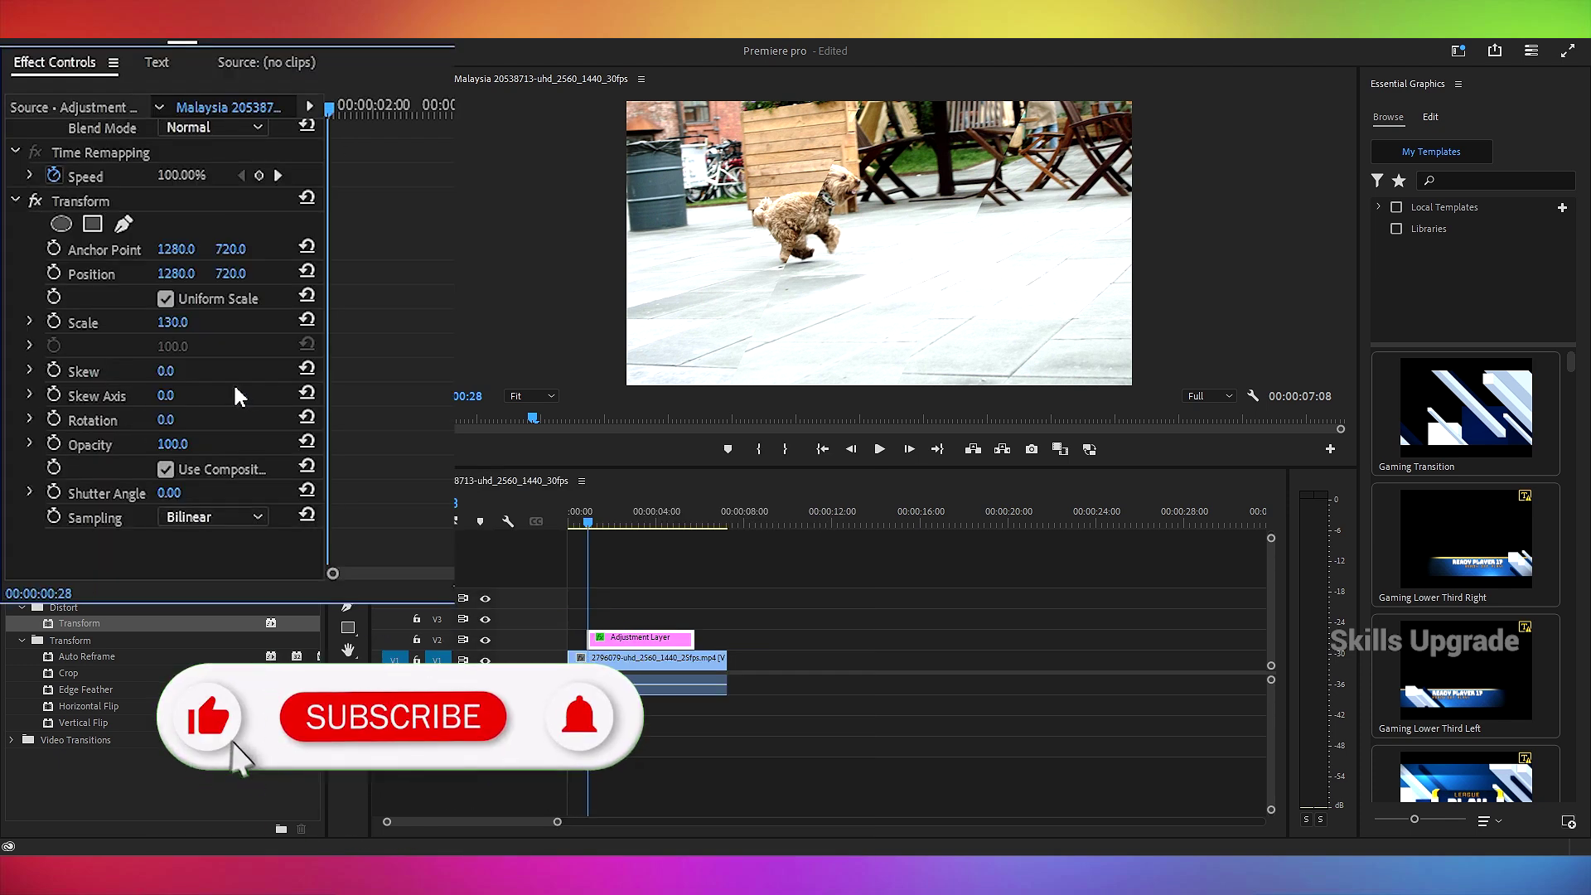
scroll(232, 383, up, 6)
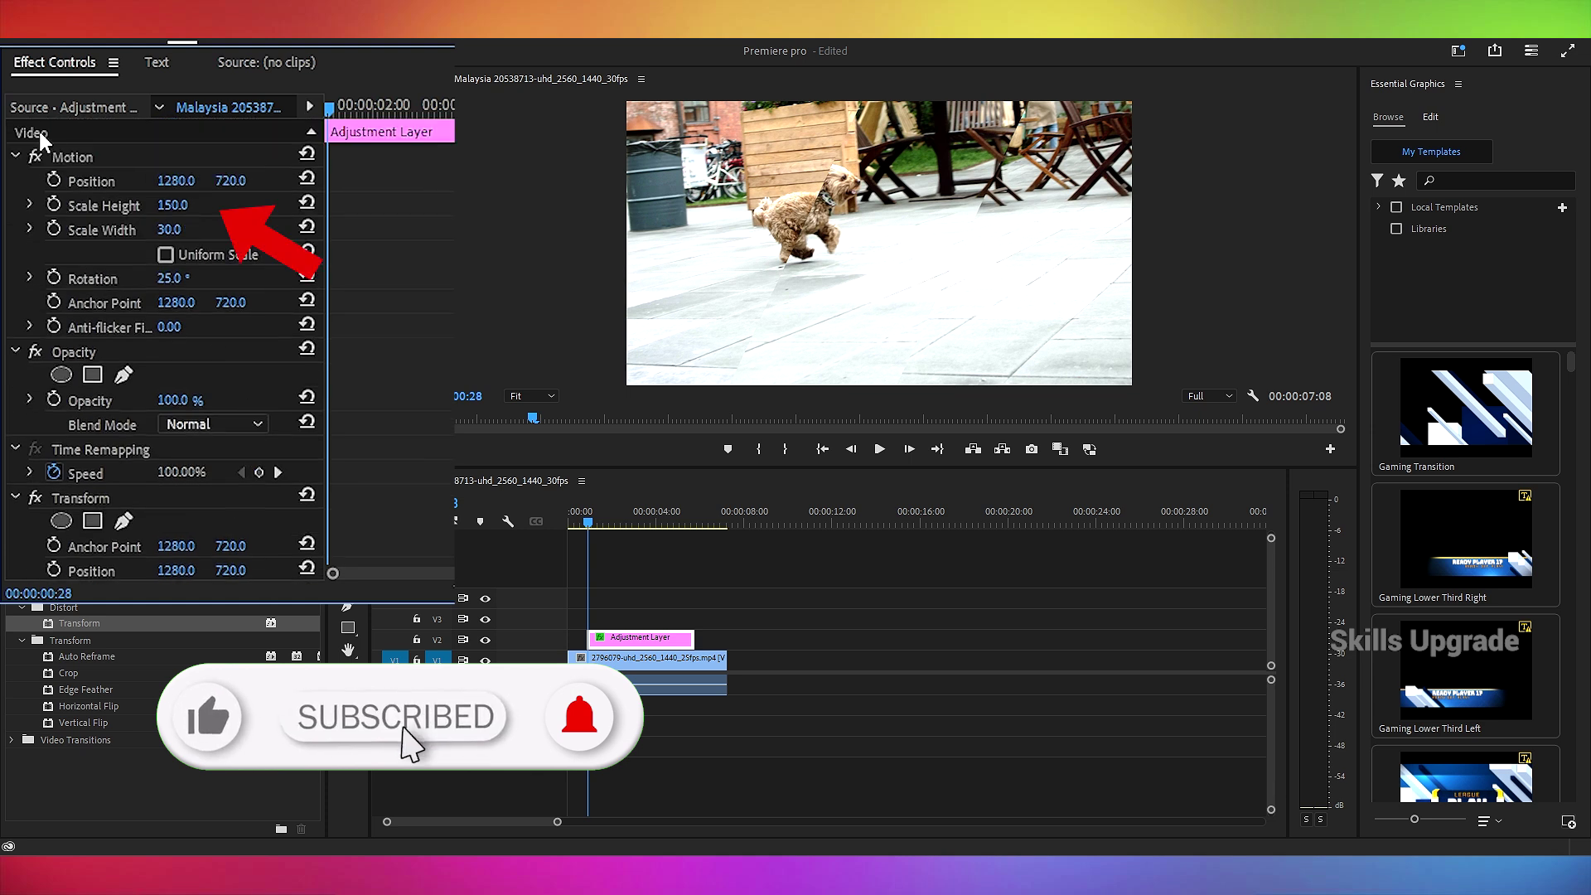
click(55, 182)
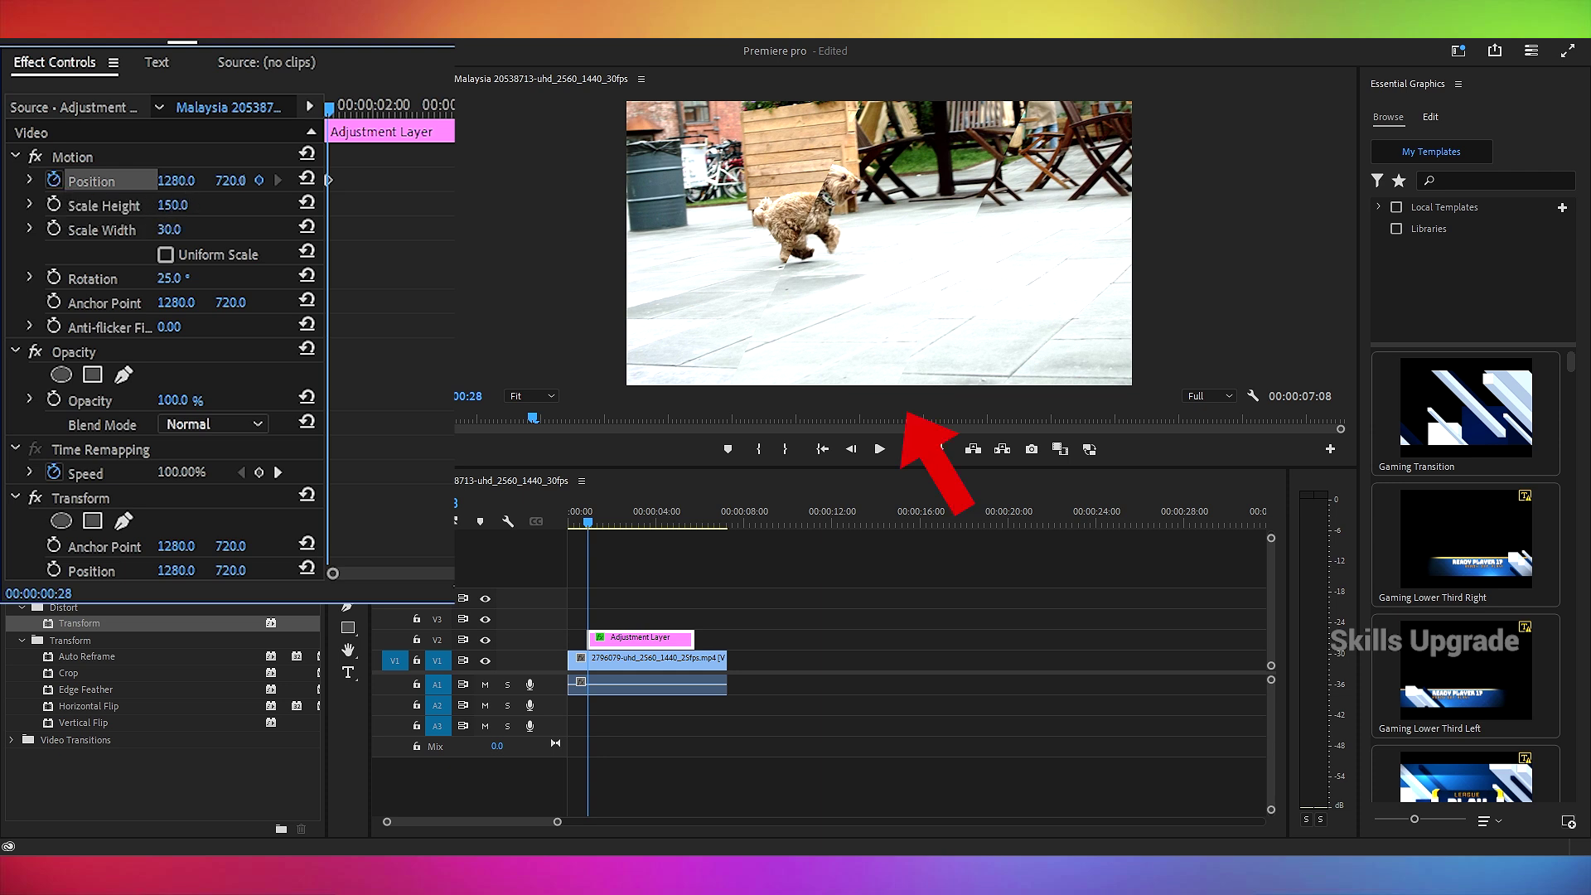
drag(182, 187, 2, 187)
drag(124, 163, 1, 164)
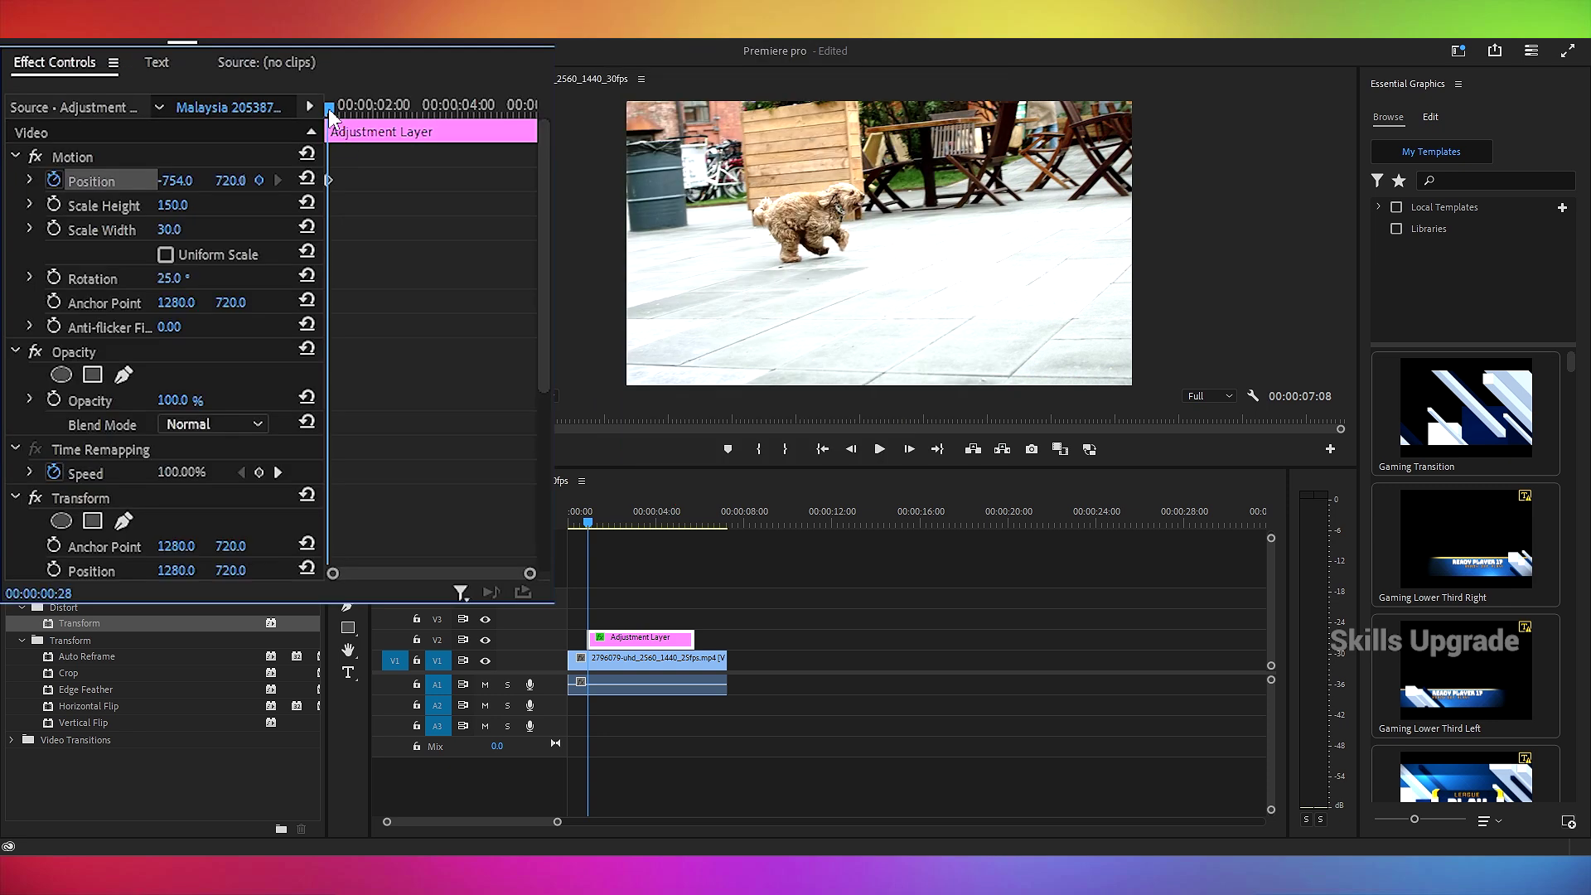
Step: Add a second Motion Position keyframe at the adjustment layer's end, 00:00:05:21, with horizontal position 3327
drag(329, 116, 536, 128)
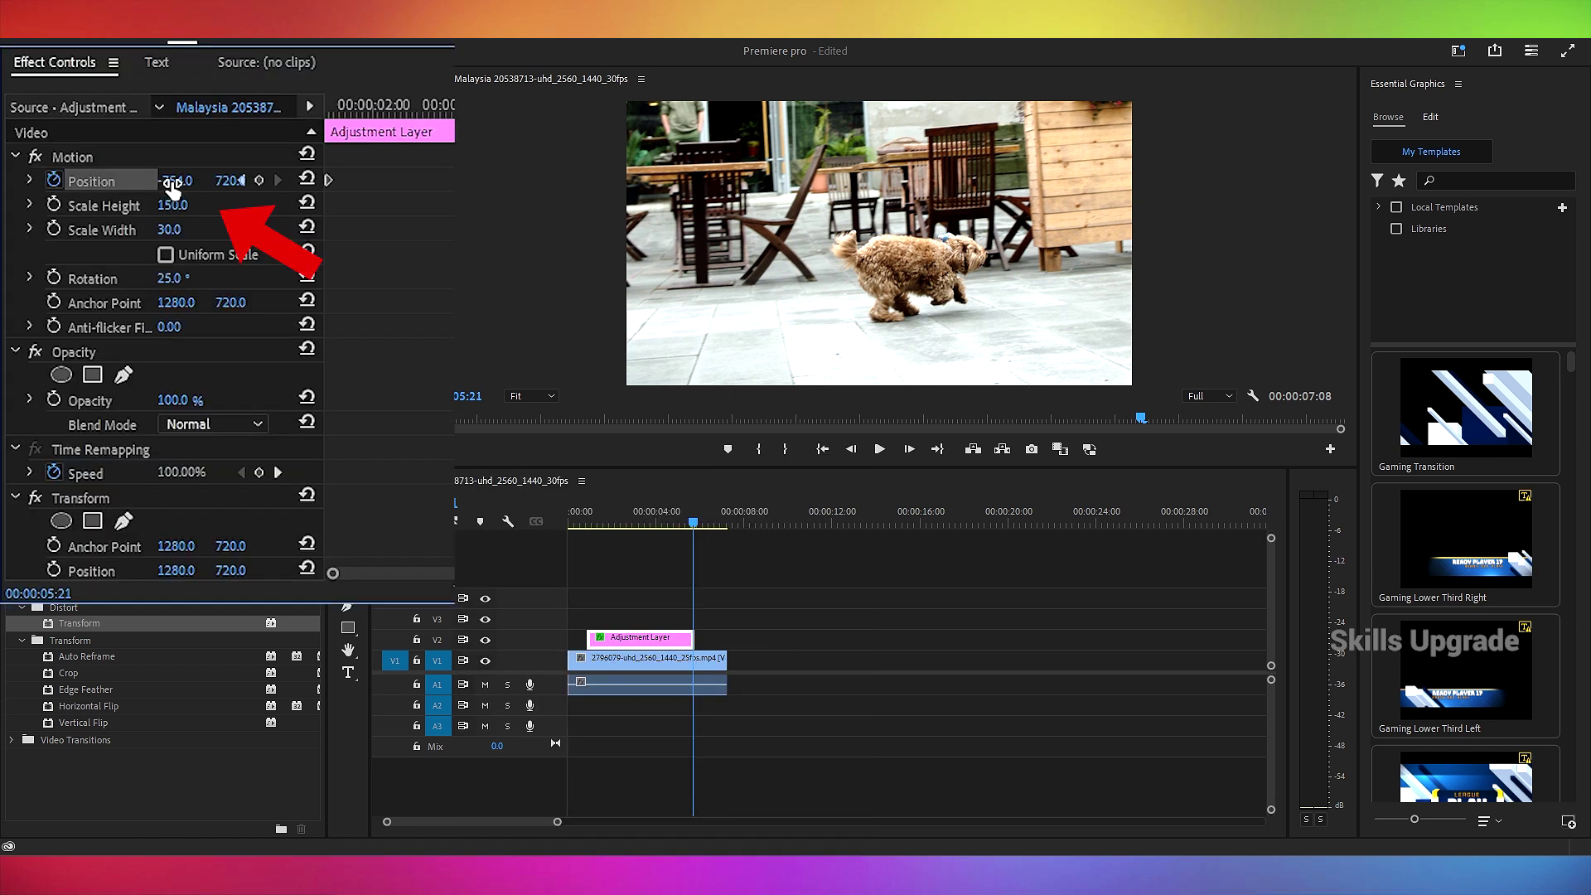
drag(175, 180, 260, 181)
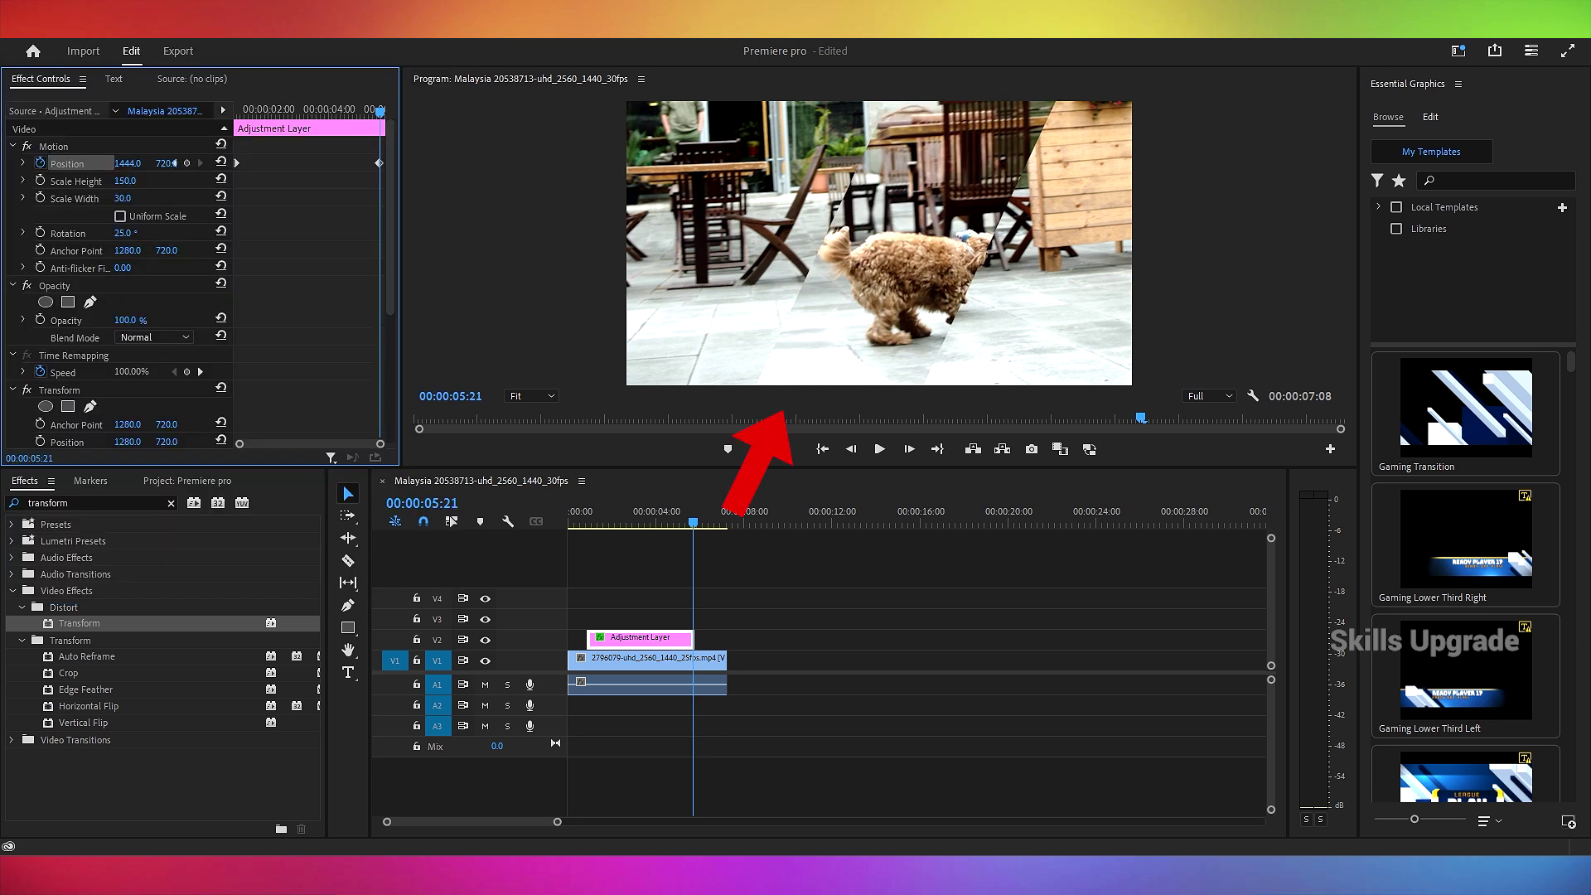
drag(128, 163, 712, 163)
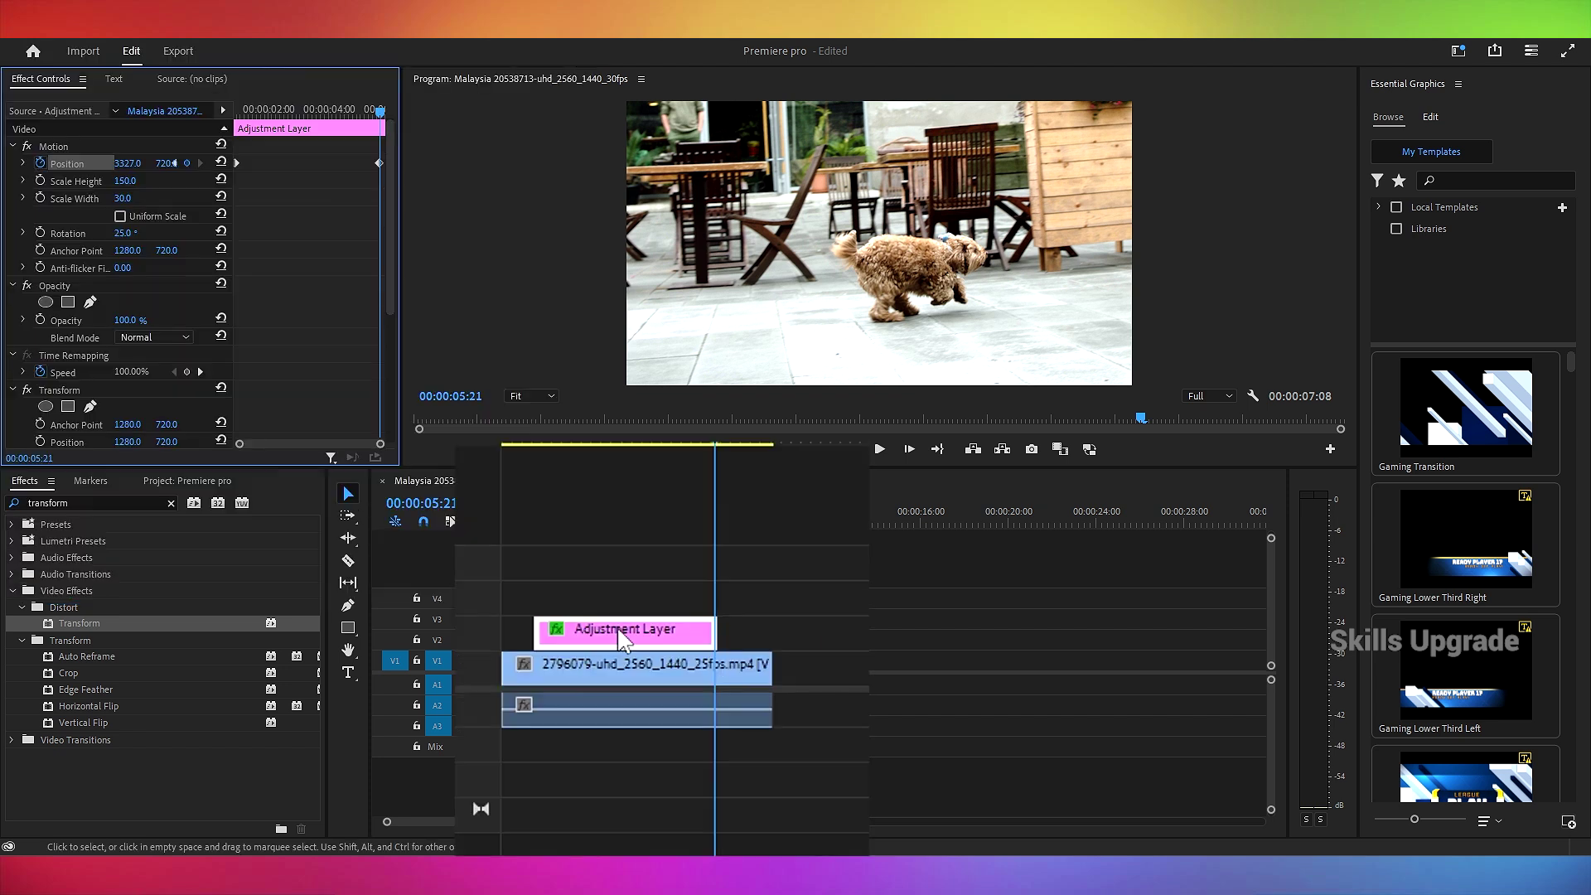
Step: Duplicate the animated adjustment layer onto tracks V3 and V4, aligned in time with the original on V2
drag(509, 445, 600, 445)
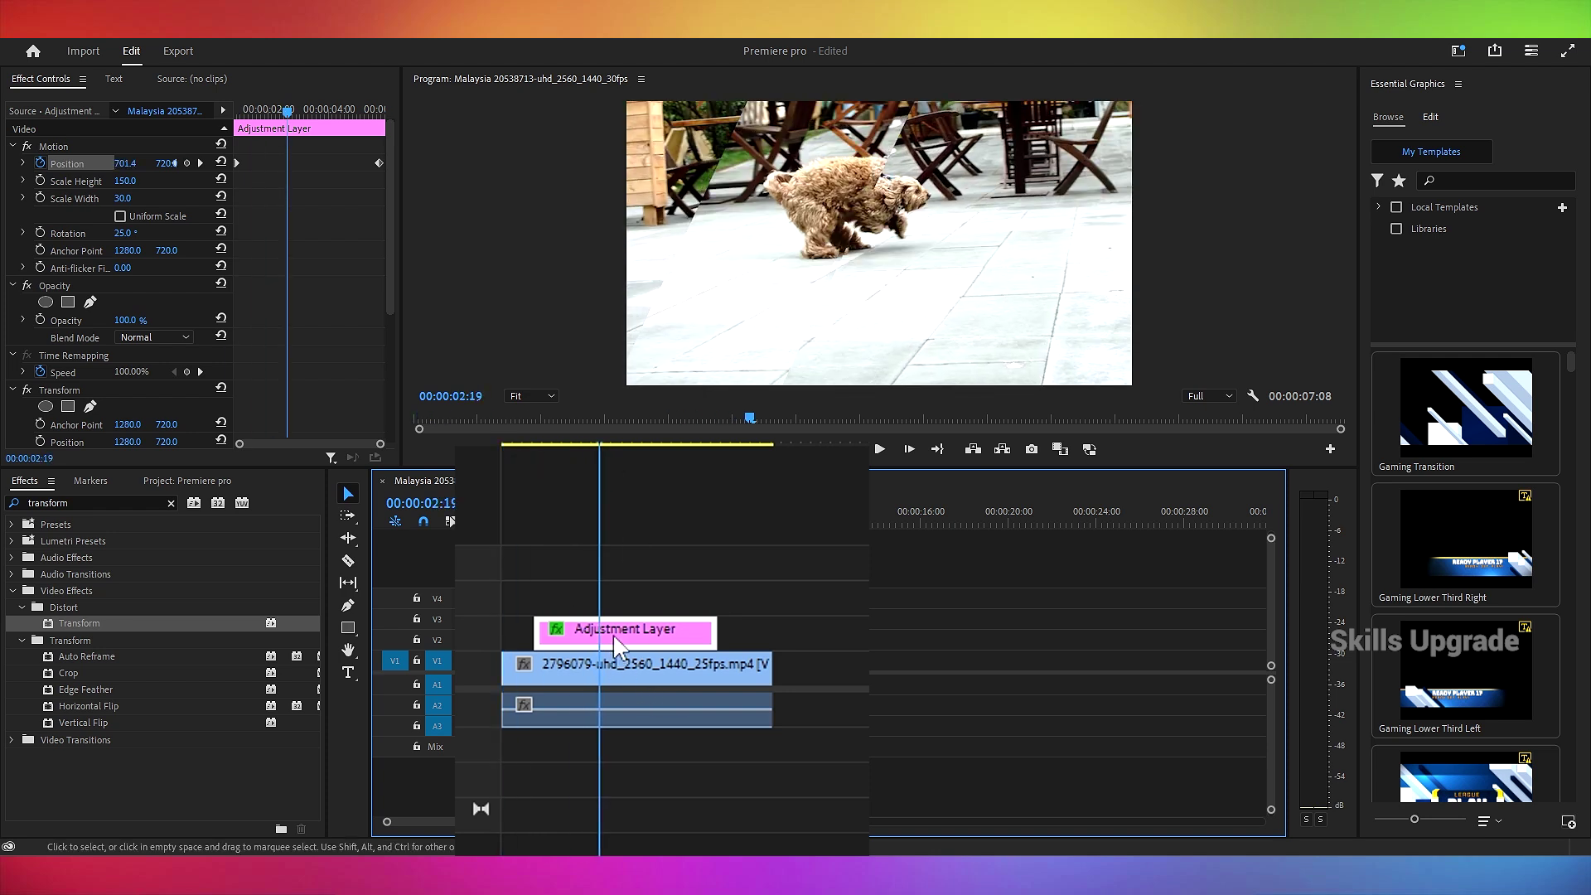
drag(611, 638, 655, 570)
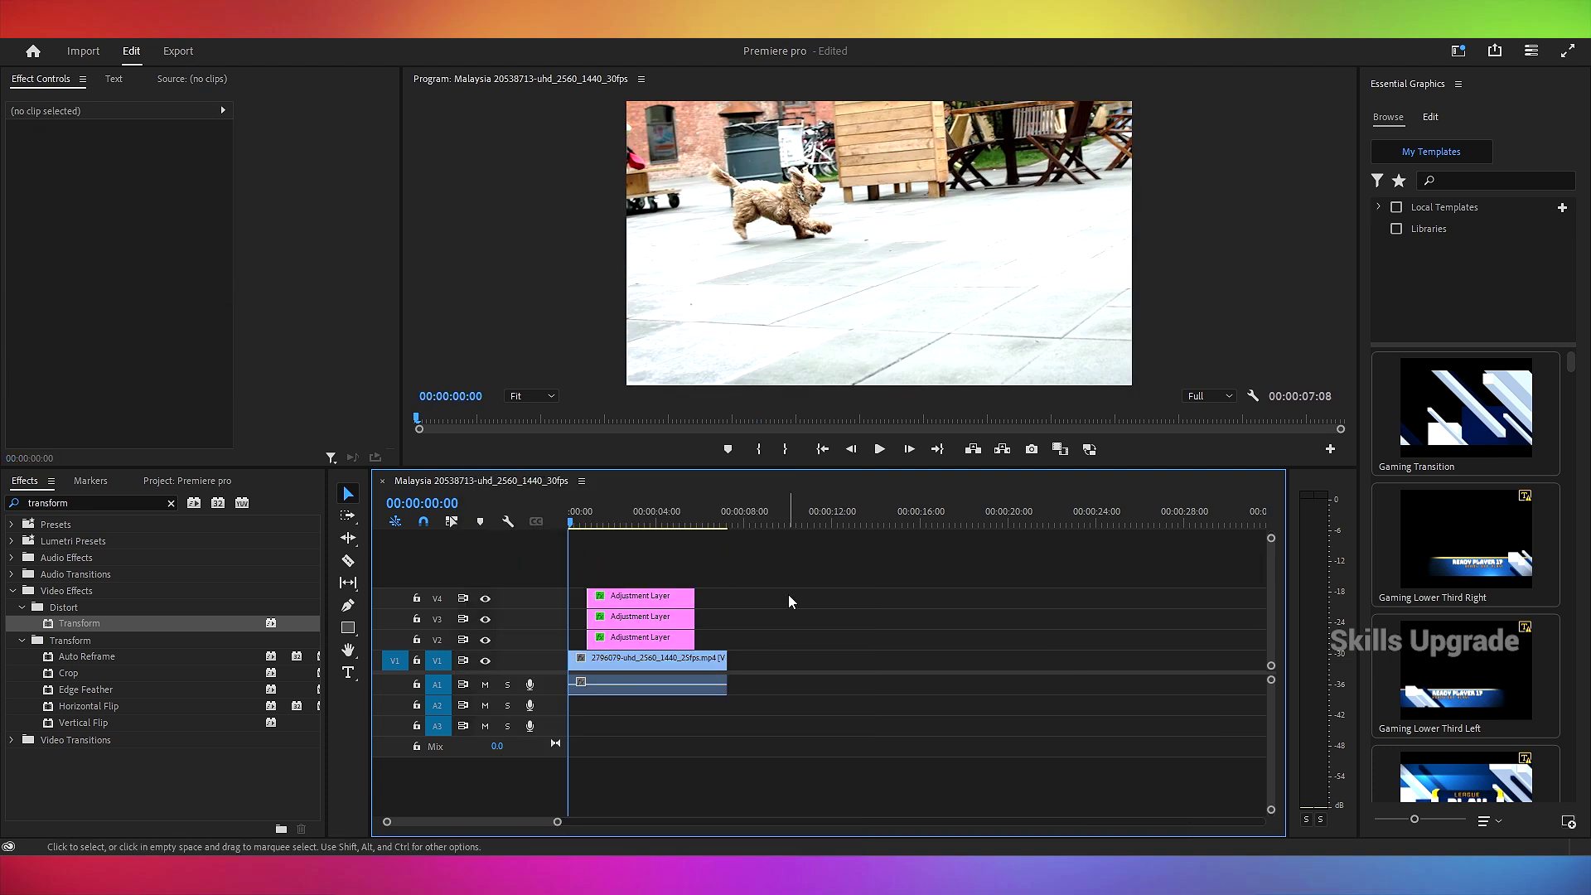